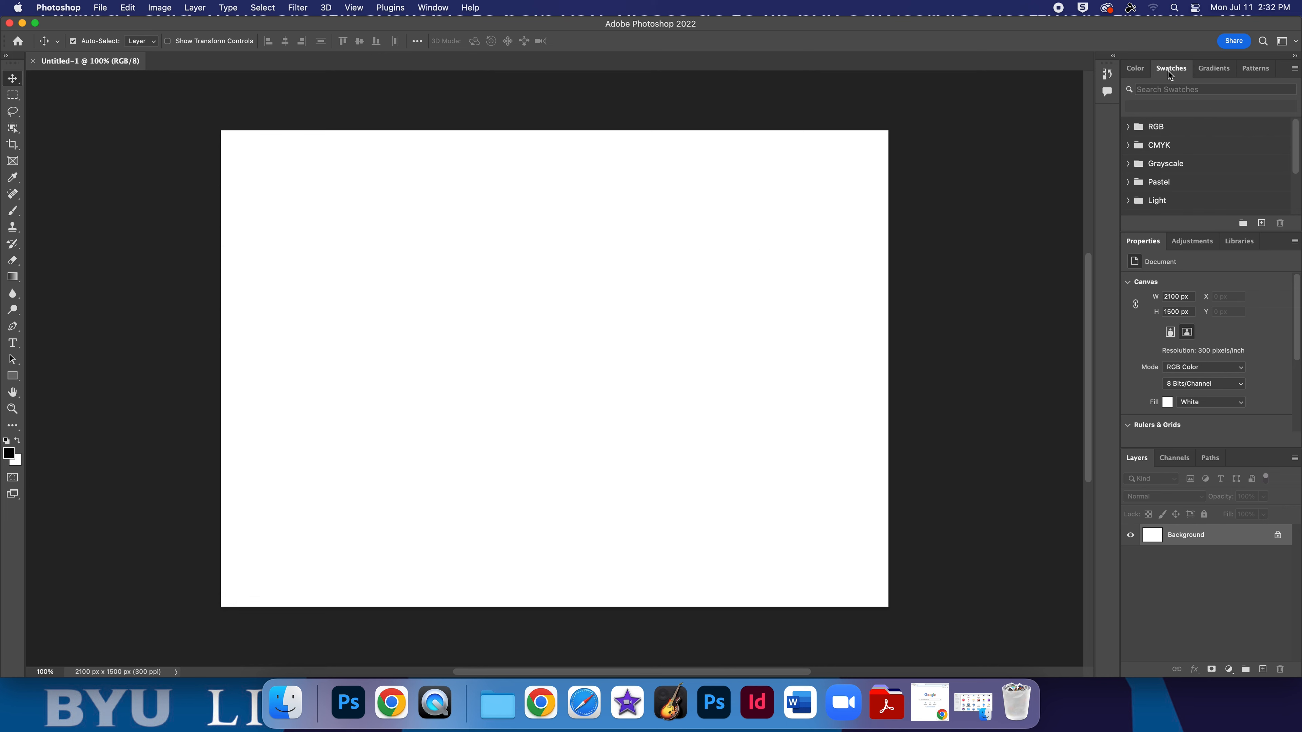
# Step: Detach the Swatches panel and enlarge it, then search the swatches for Green and clear the search
pyautogui.moveTo(849, 264); pyautogui.dragTo(1048, 394)
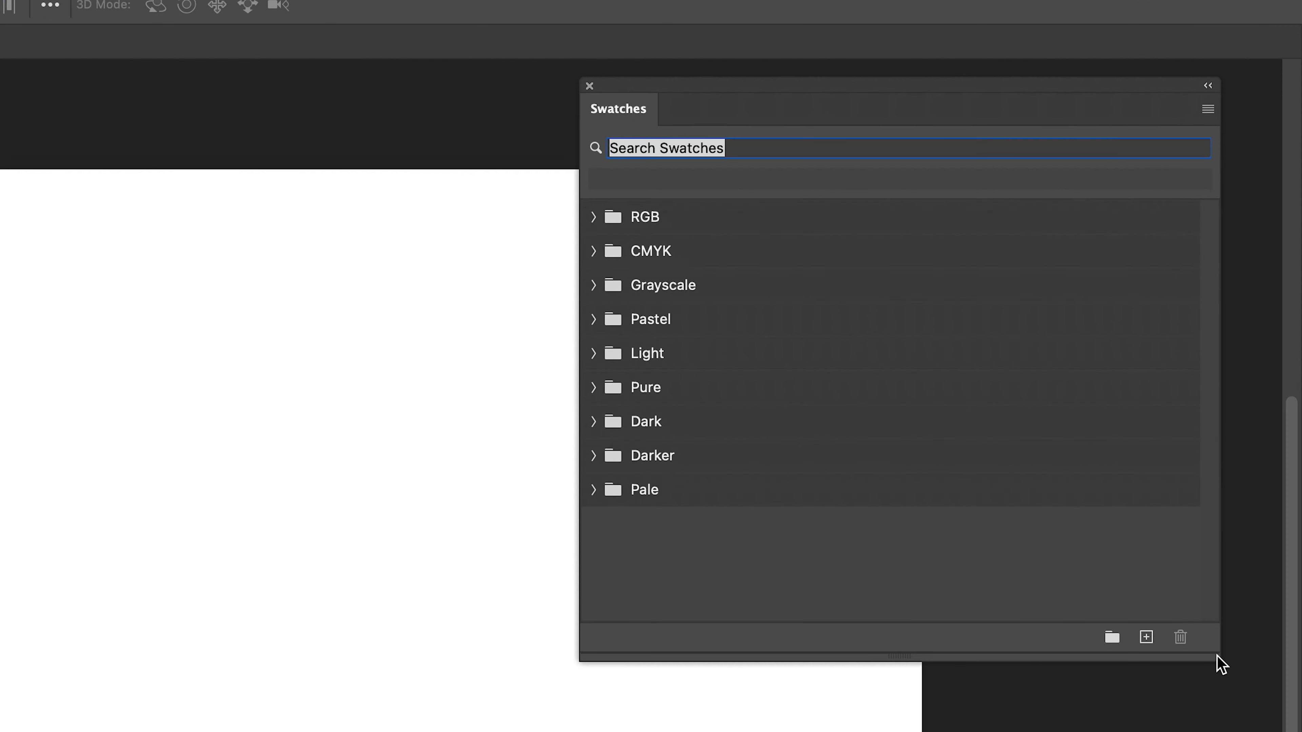
pyautogui.click(769, 151)
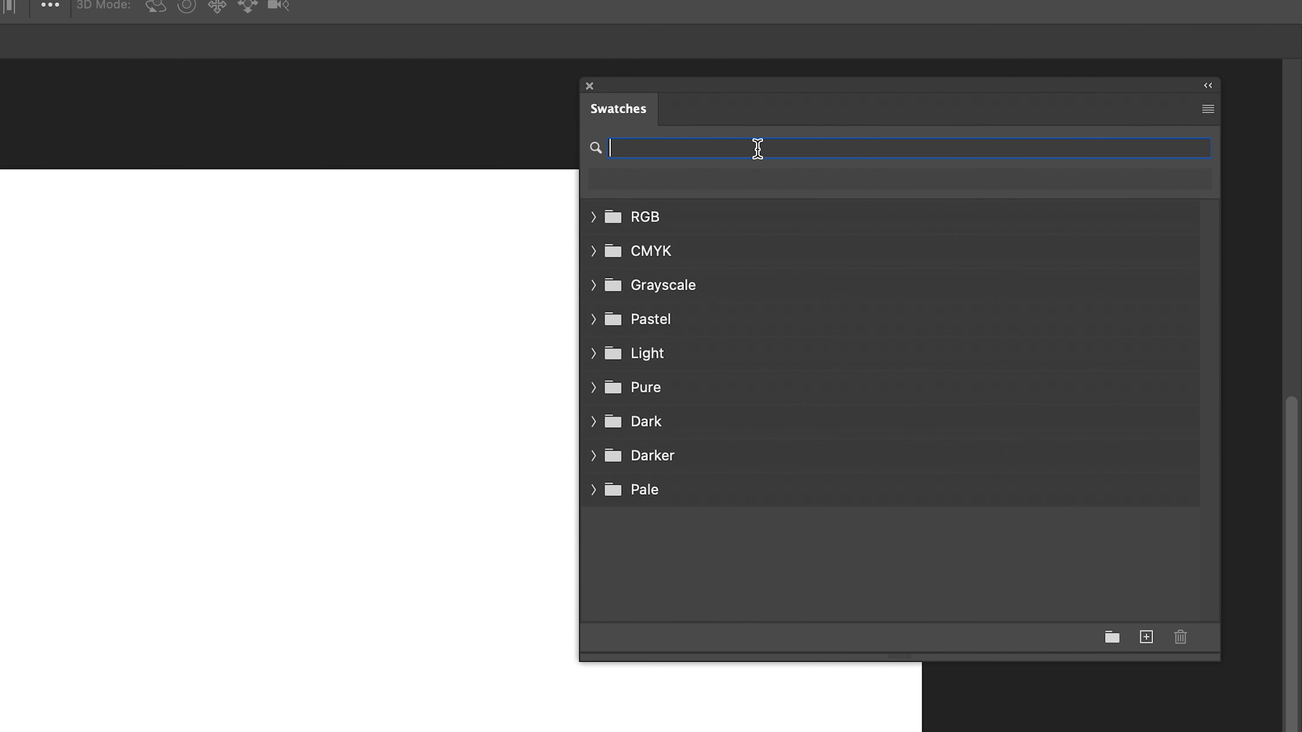
pyautogui.write('Green')
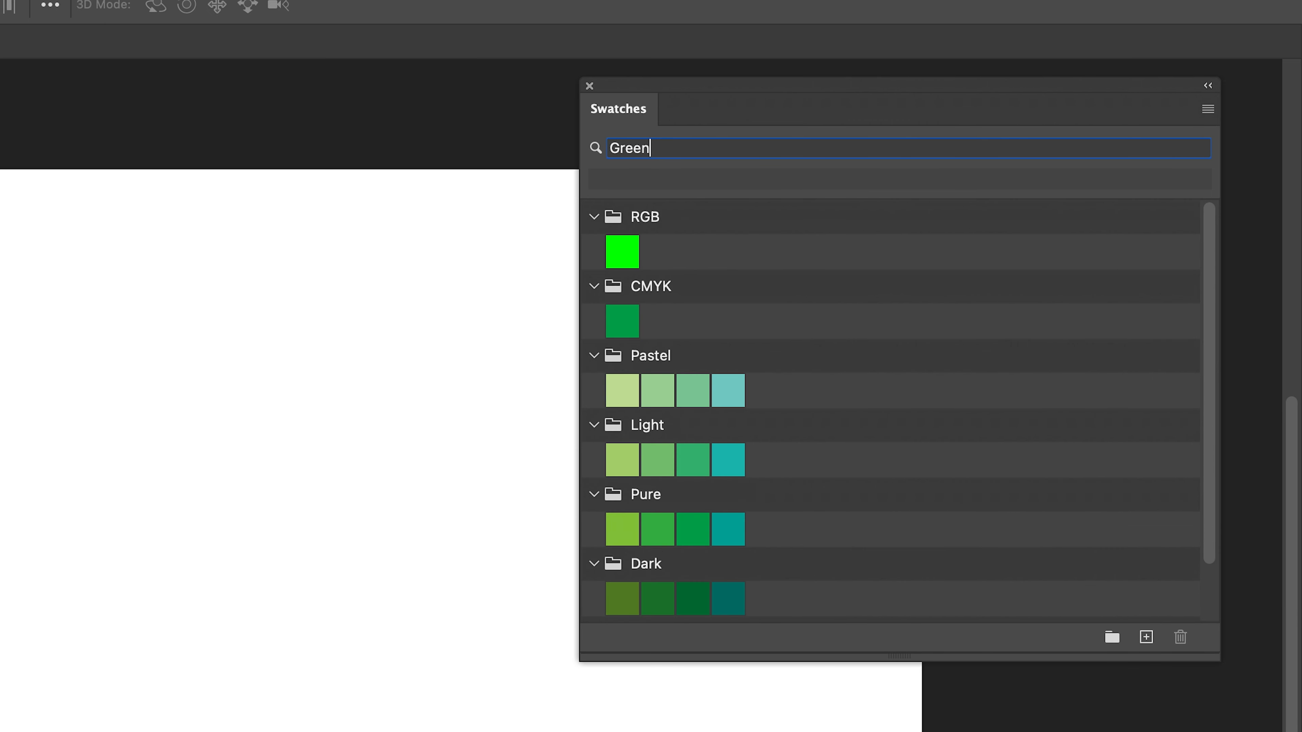
pyautogui.press('BackSpace')
pyautogui.press('BackSpace')
pyautogui.press('BackSpace')
pyautogui.press('BackSpace')
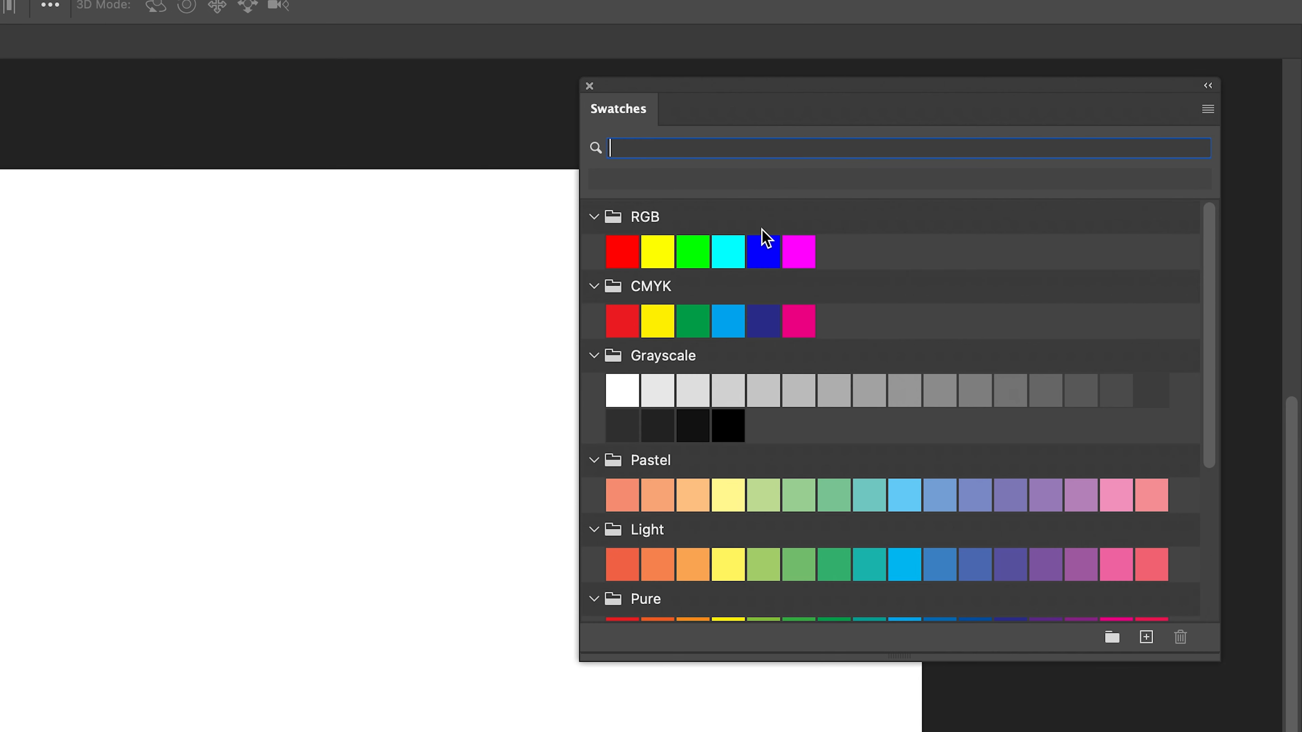
# Step: Pick the blue, magenta and yellow swatches from the RGB group one after another as the foreground color
pyautogui.click(764, 250)
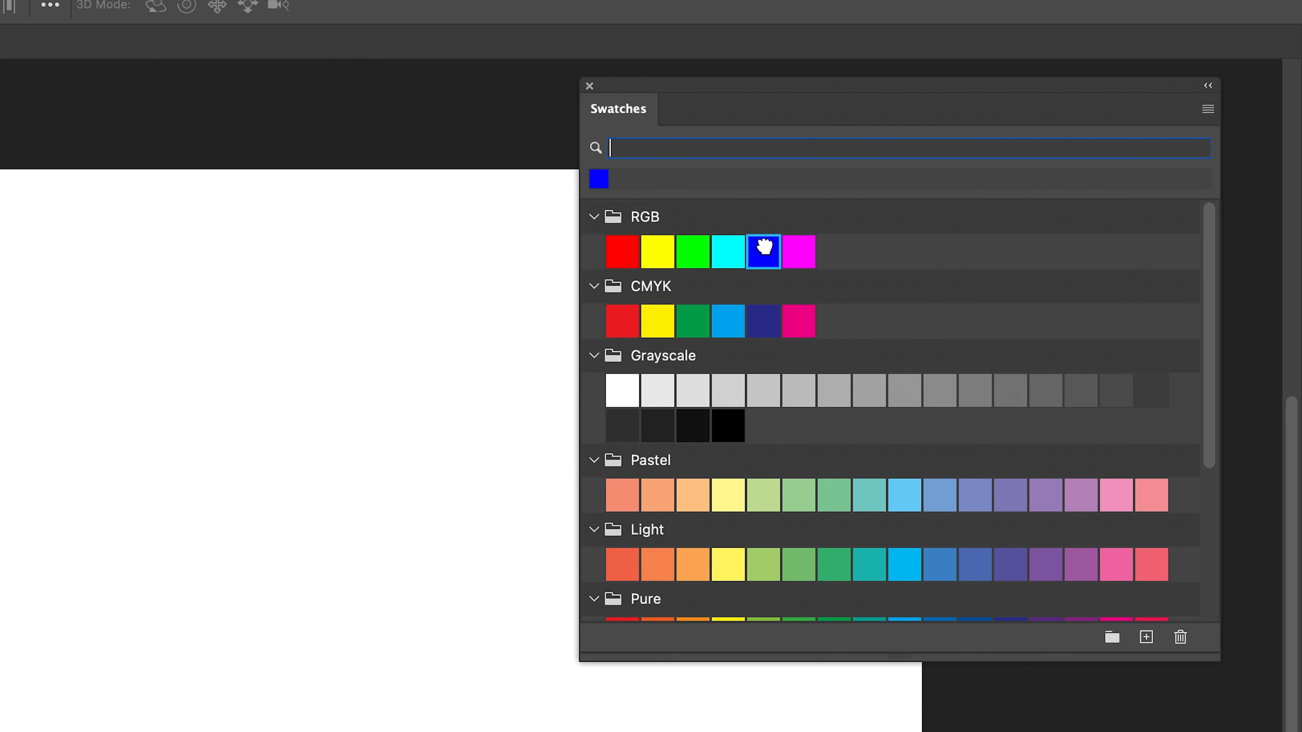
pyautogui.click(792, 249)
pyautogui.click(657, 252)
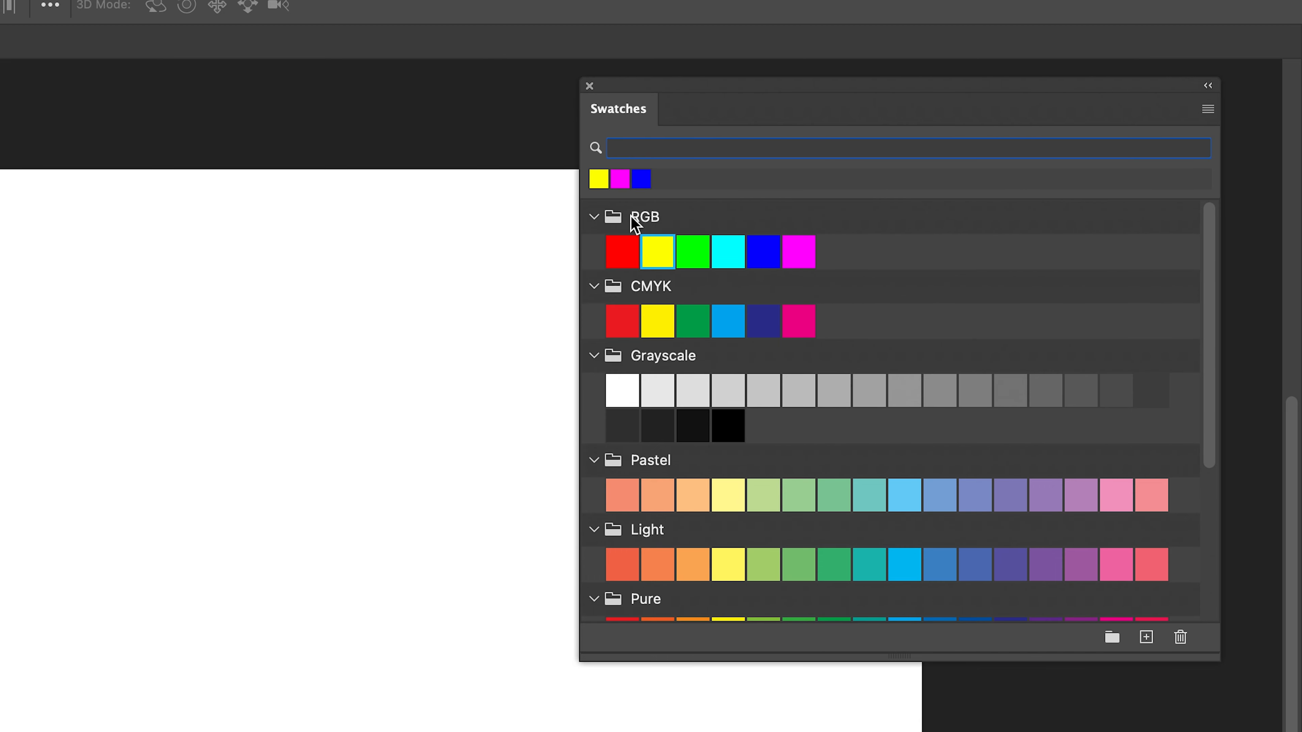
# Step: Collapse all the swatch groups from RGB through Pale
pyautogui.click(594, 216)
pyautogui.click(594, 251)
pyautogui.click(594, 285)
pyautogui.click(594, 319)
pyautogui.click(594, 353)
pyautogui.click(594, 387)
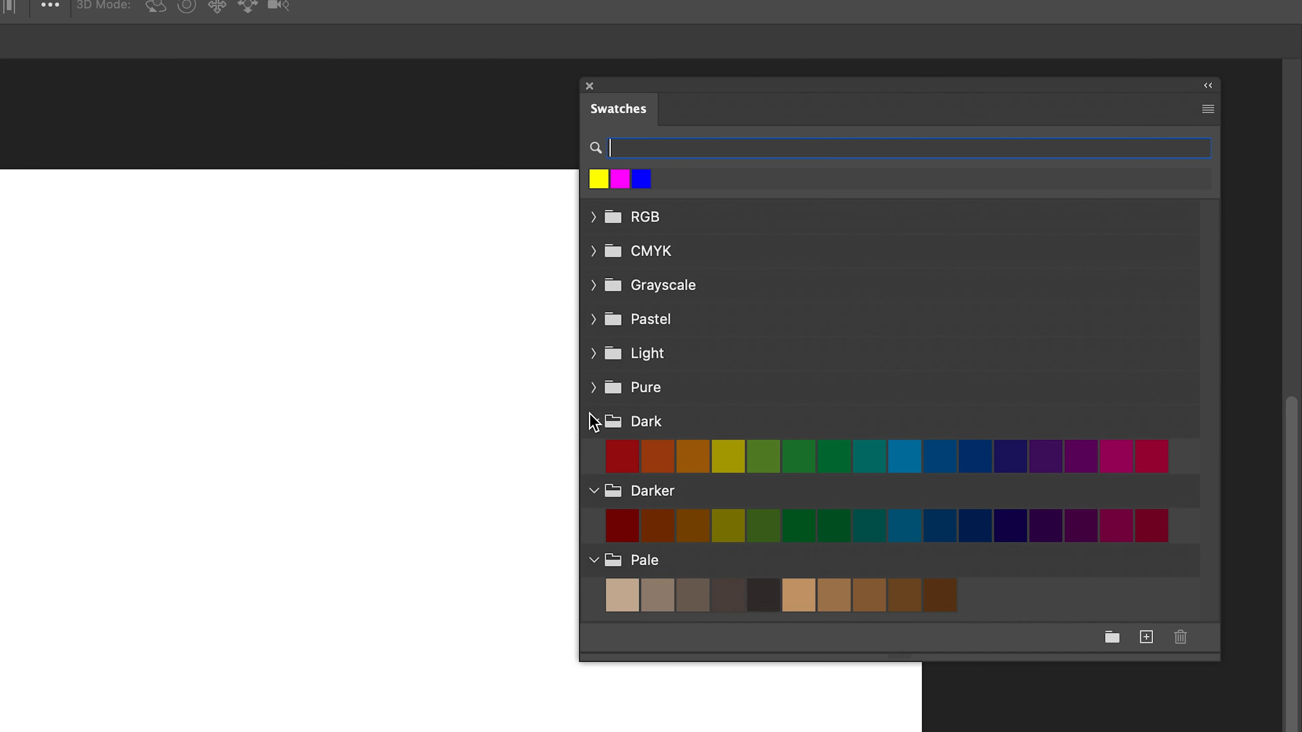
pyautogui.click(593, 422)
pyautogui.click(595, 456)
pyautogui.click(593, 490)
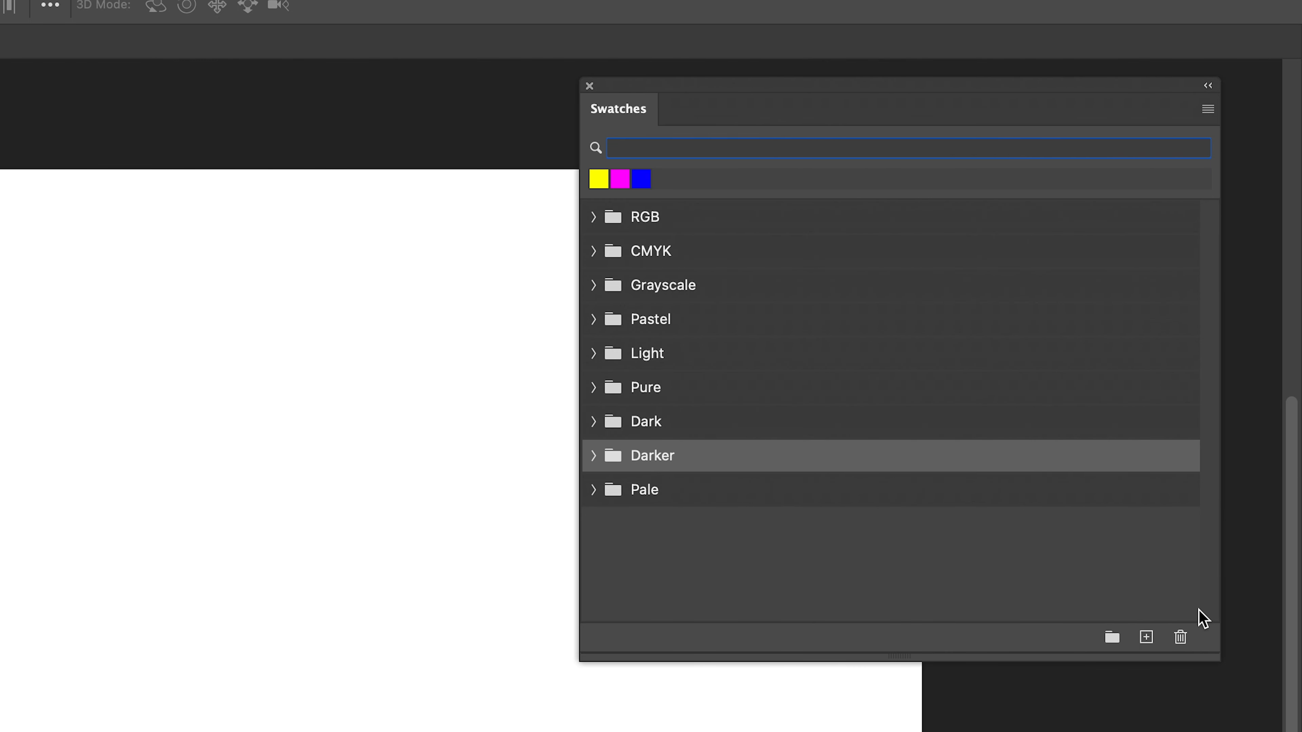
# Step: Create a new swatch group named Project Colors
pyautogui.click(1111, 638)
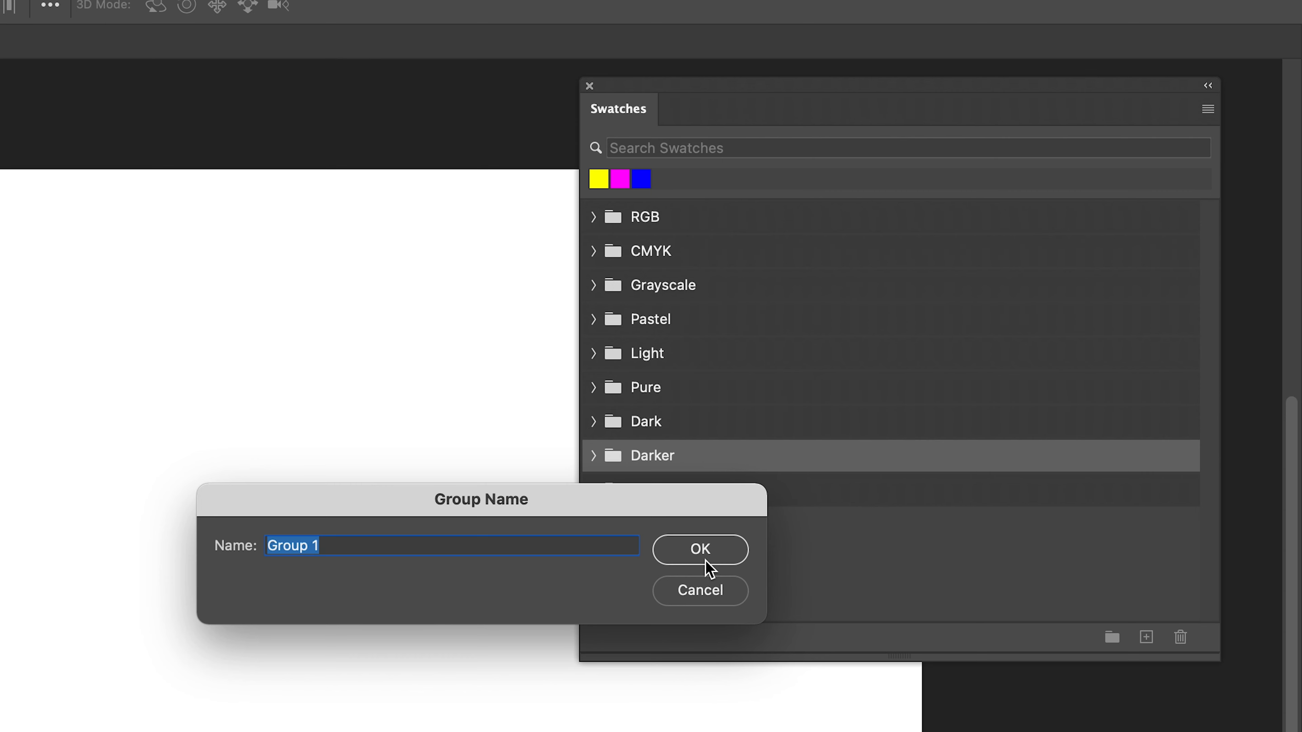
pyautogui.write('Project Colors')
pyautogui.click(687, 549)
# Step: Expand the Project Colors and Darker groups and move the Darker Yellow swatch into Project Colors
pyautogui.click(594, 490)
pyautogui.click(594, 455)
pyautogui.moveTo(726, 488); pyautogui.dragTo(700, 526)
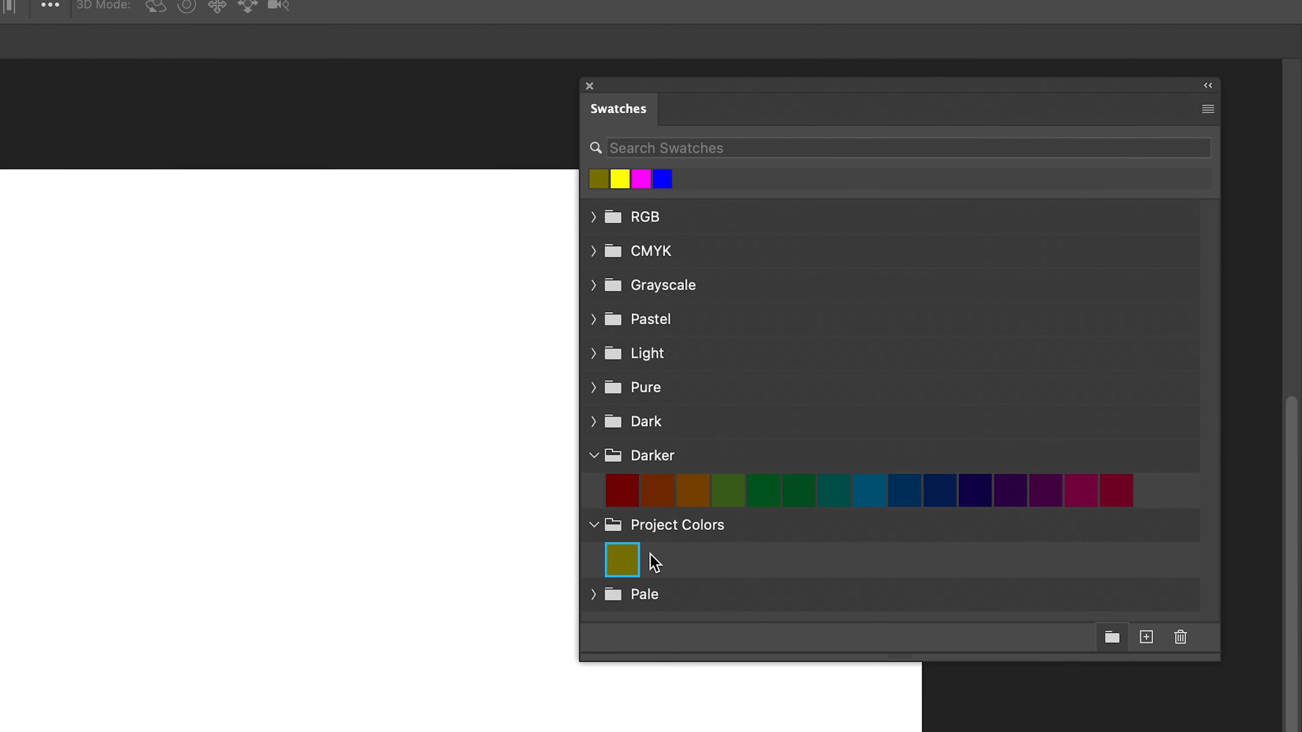
# Step: Choose a light yellow foreground color and save it as a swatch named Yellow Sweet, also adding it to the current library
pyautogui.click(1, 572)
pyautogui.click(355, 439)
pyautogui.click(661, 406)
pyautogui.click(1147, 638)
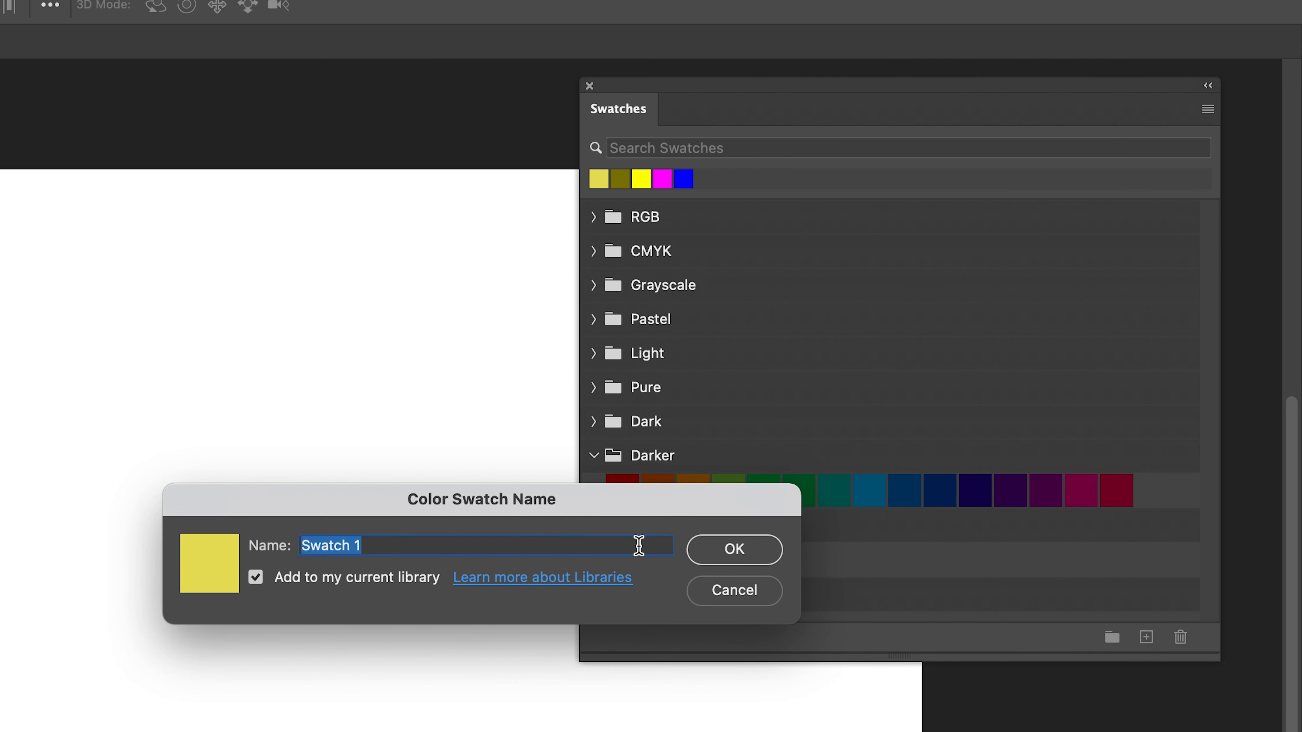
pyautogui.write('Yellow Sweet')
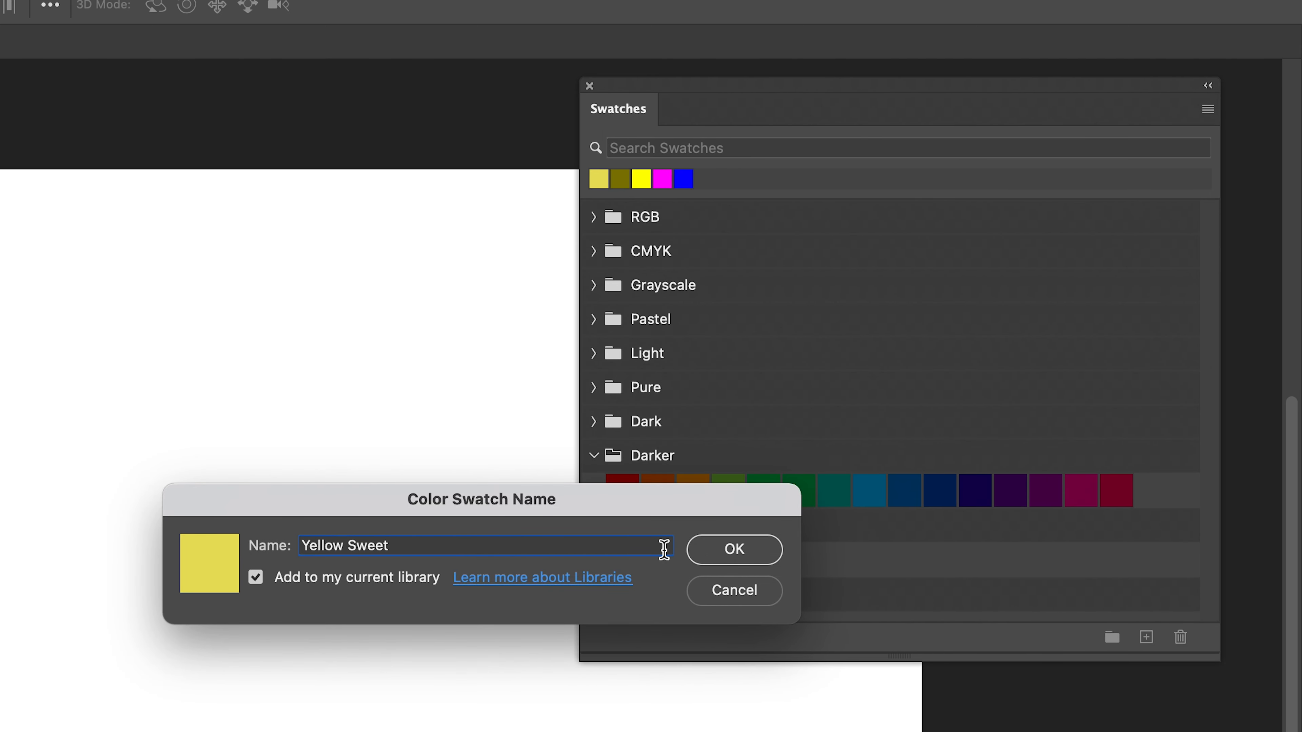
pyautogui.click(738, 551)
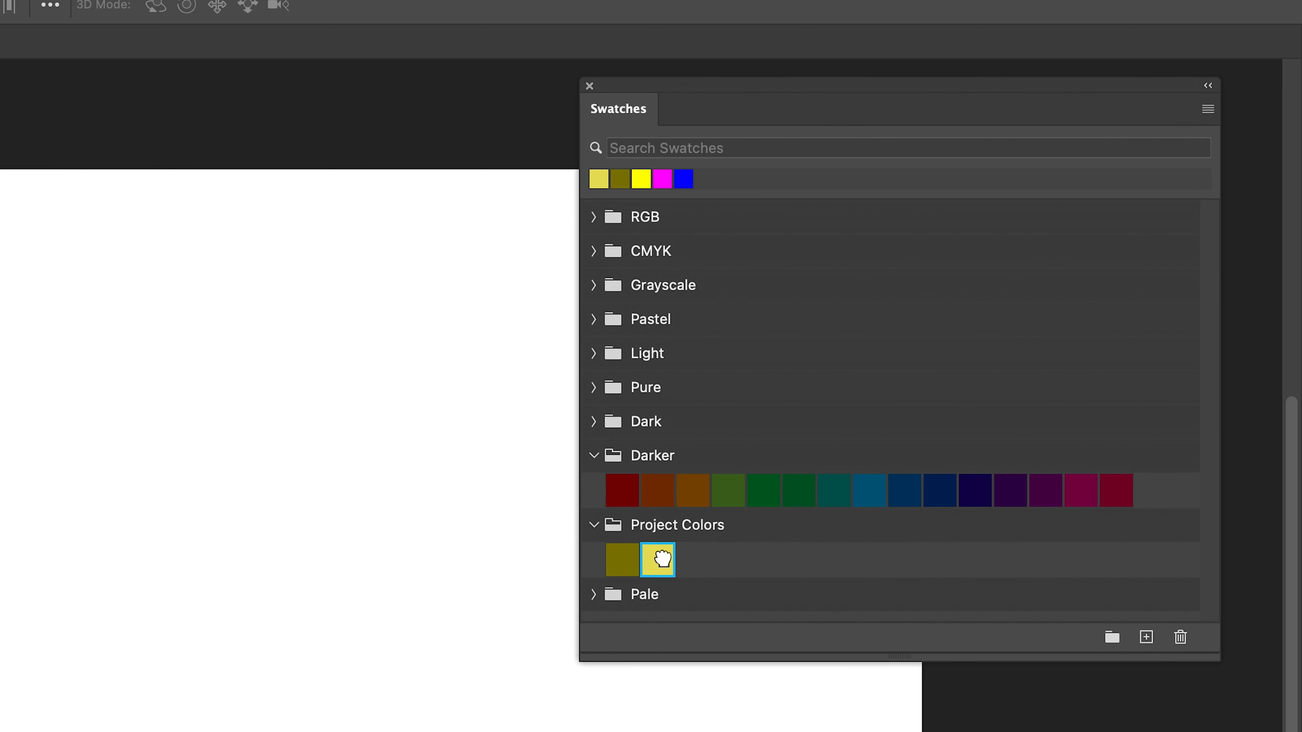
# Step: Delete the Yellow Sweet and Darker Yellow swatches from the Project Colors group
pyautogui.click(1181, 637)
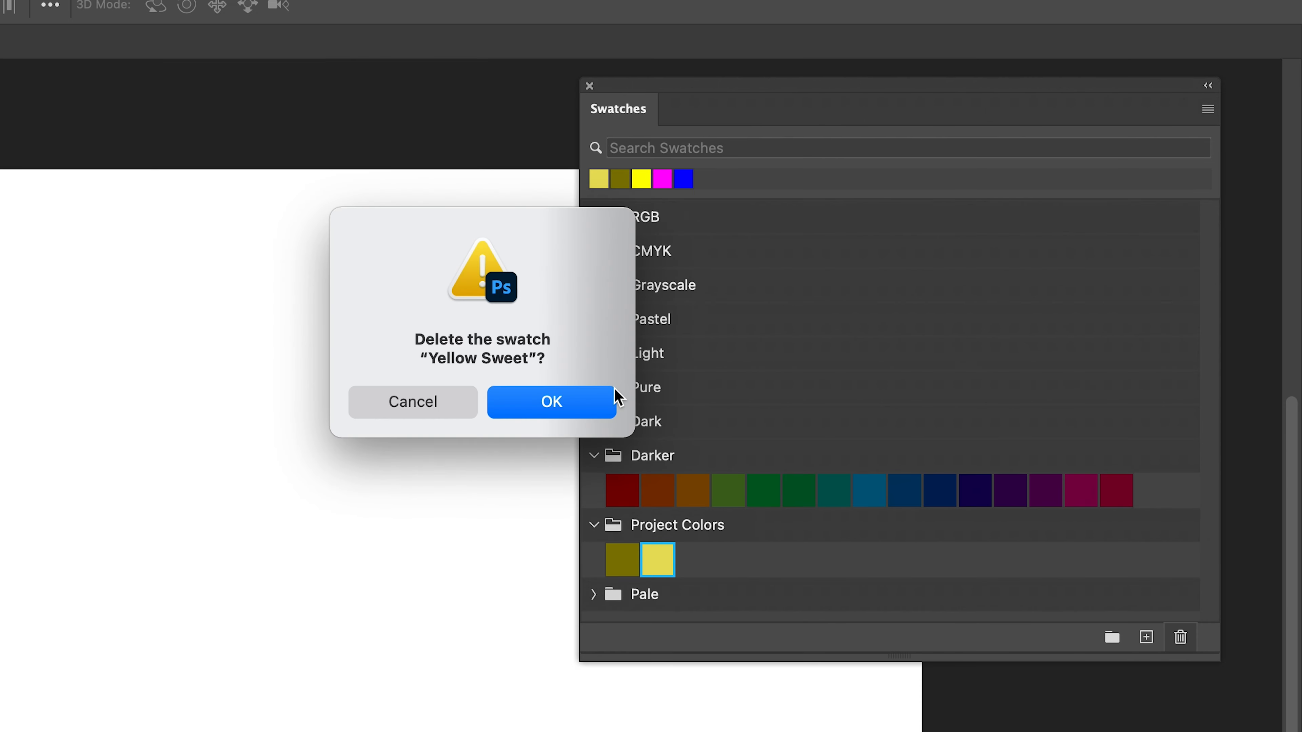
pyautogui.click(529, 406)
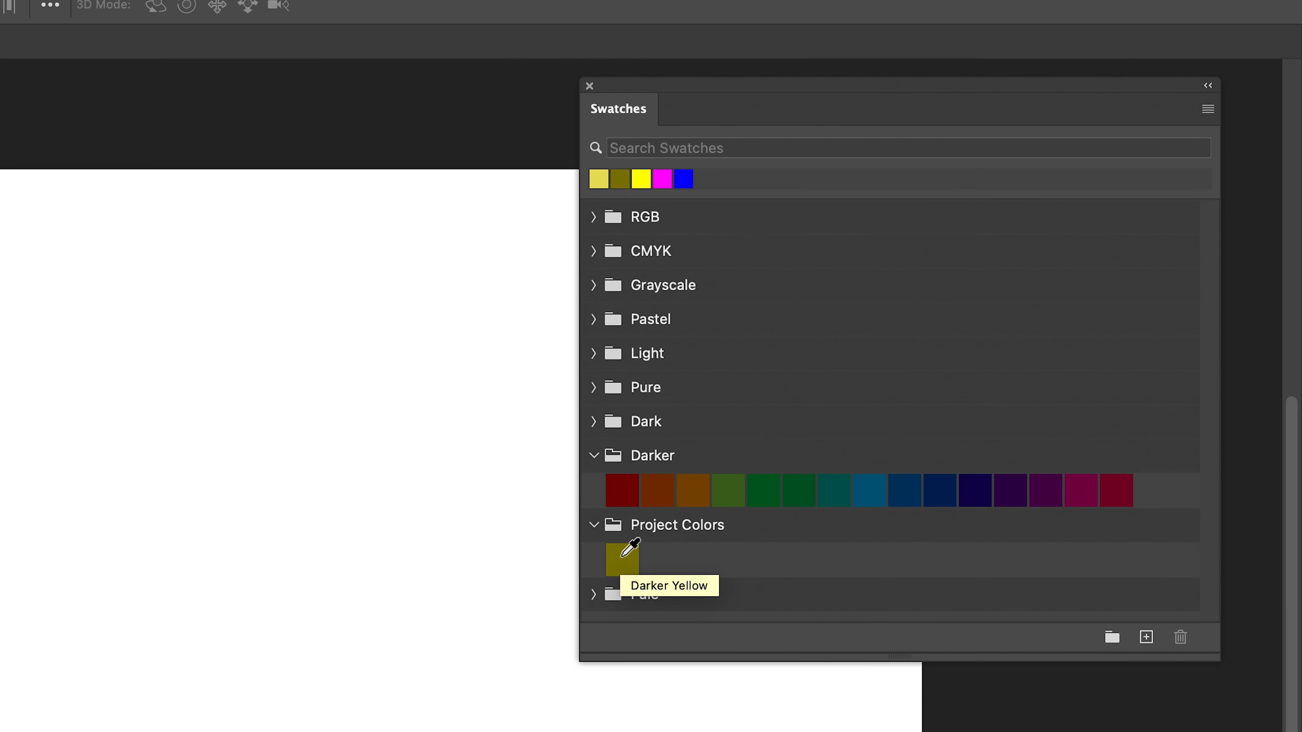
pyautogui.moveTo(623, 555); pyautogui.dragTo(1182, 637)
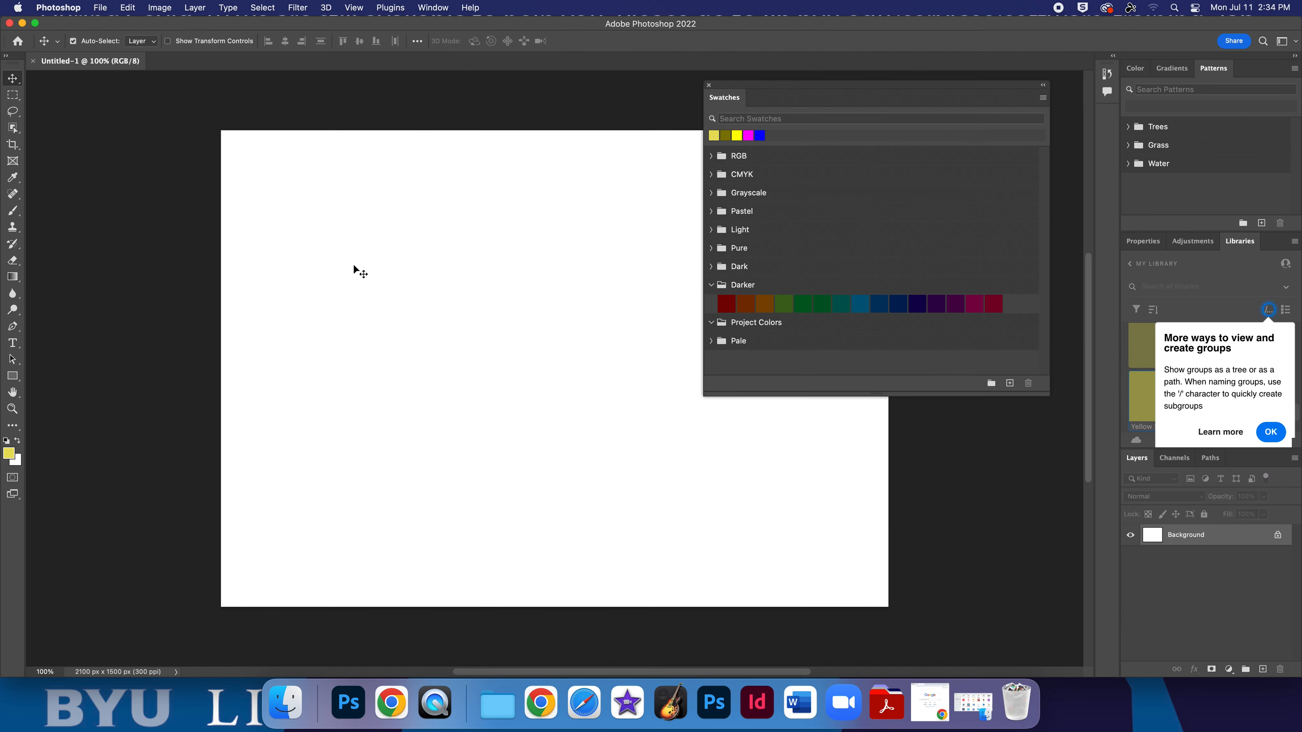
# Step: Sample white from the canvas as the foreground color with the Eyedropper tool
pyautogui.click(14, 179)
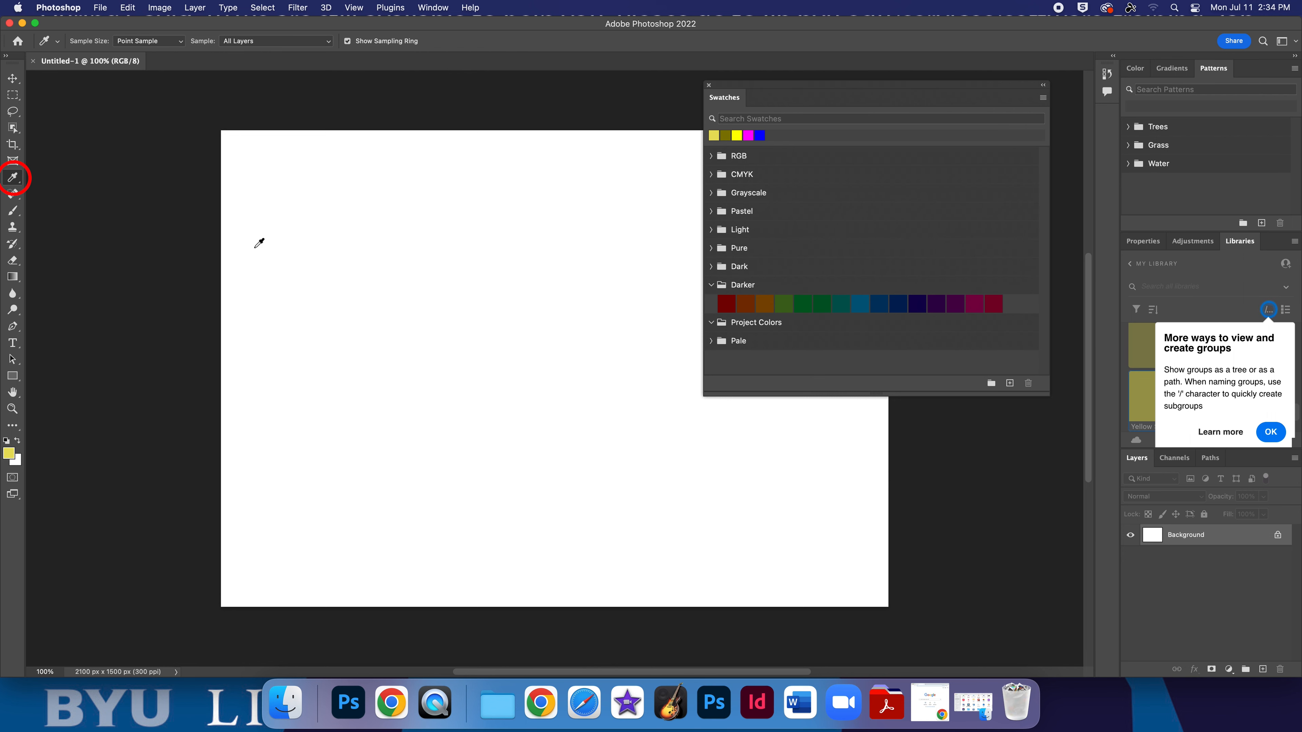
pyautogui.click(316, 272)
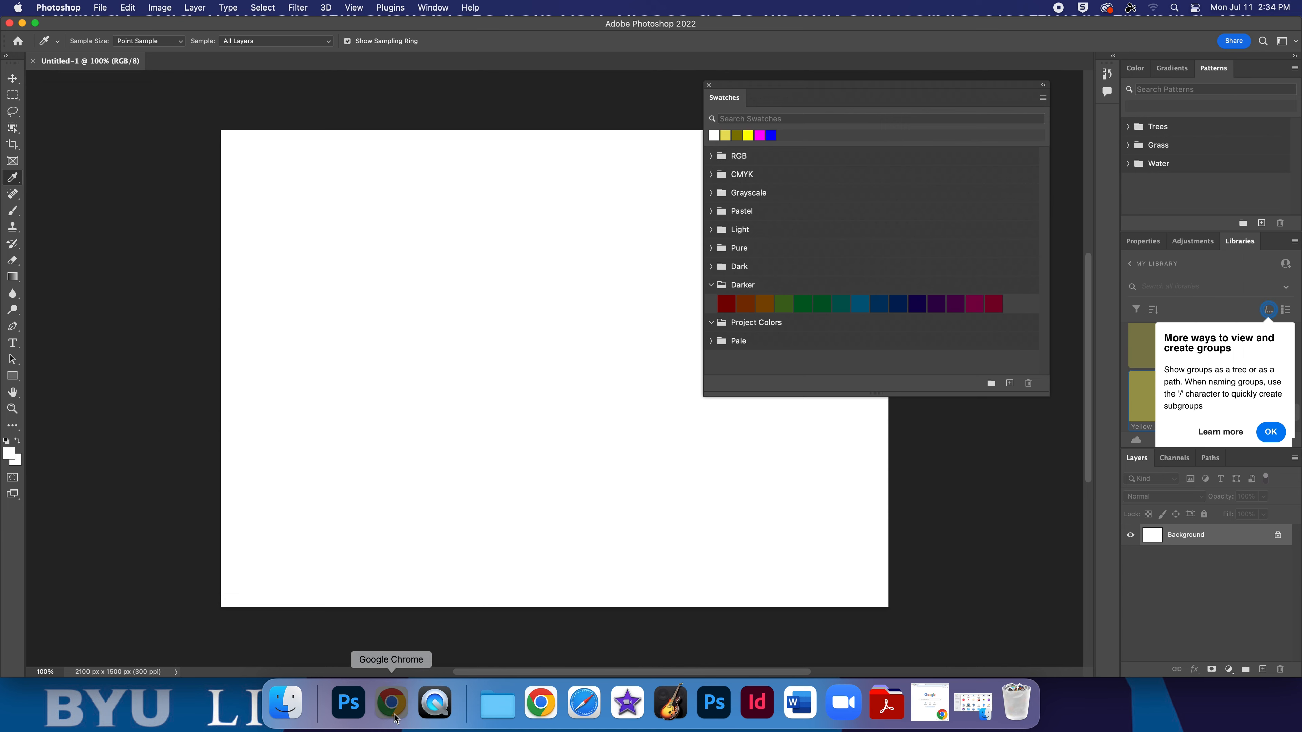
# Step: Switch to Chrome, view the color wheel at color.adobe.com, and minimize the browser window
pyautogui.click(391, 702)
pyautogui.write('color.adobe.co')
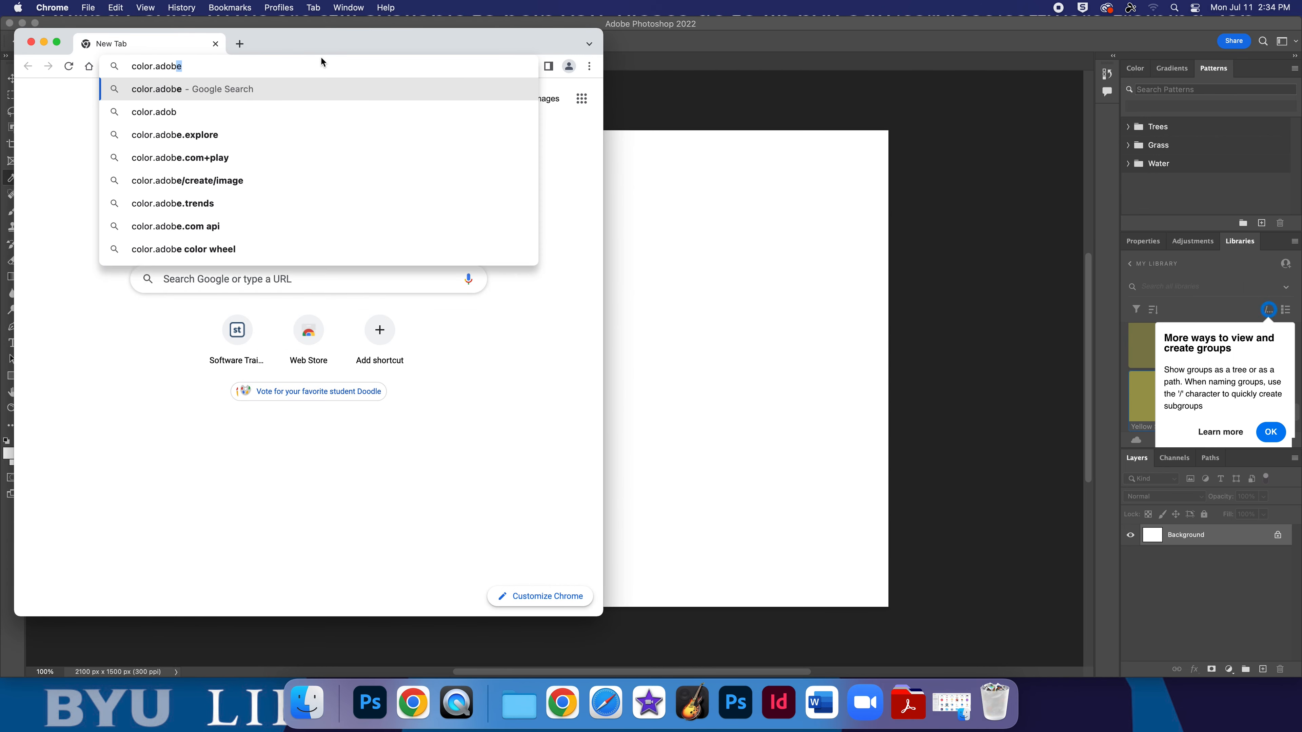
pyautogui.write('m')
pyautogui.press('Return')
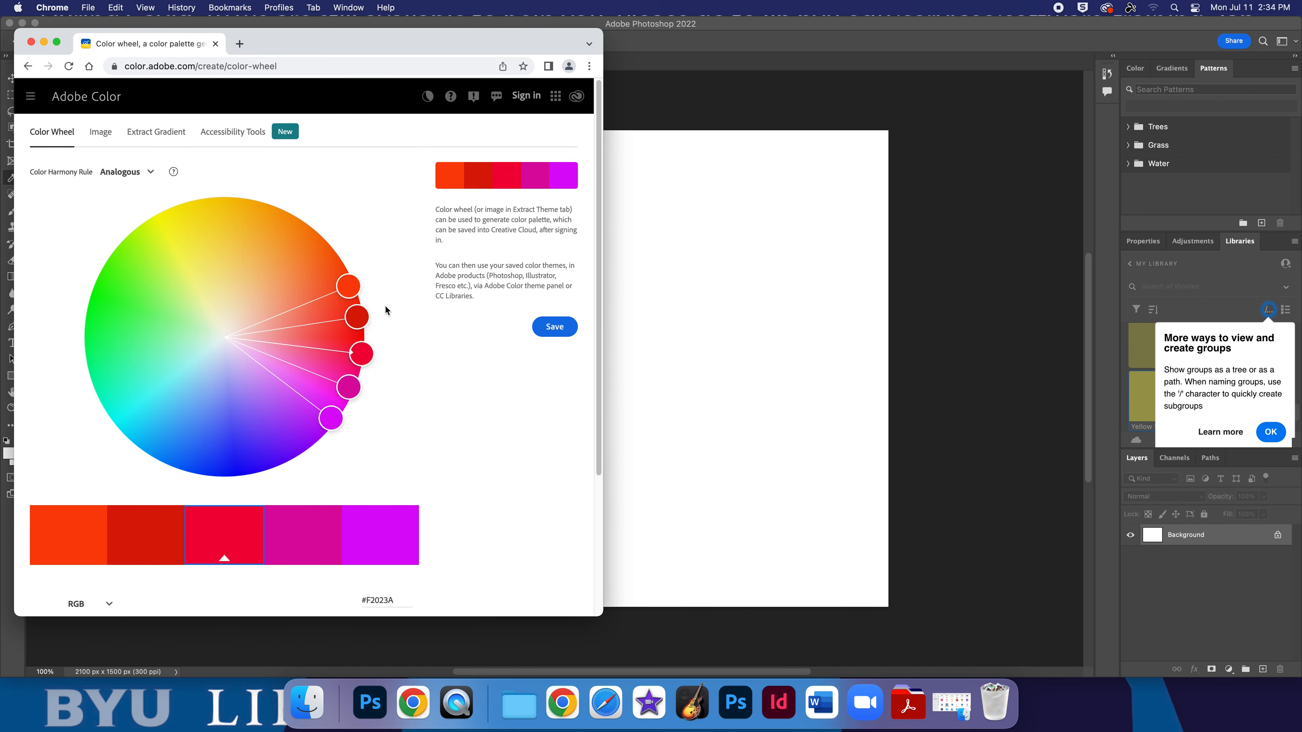
pyautogui.click(43, 43)
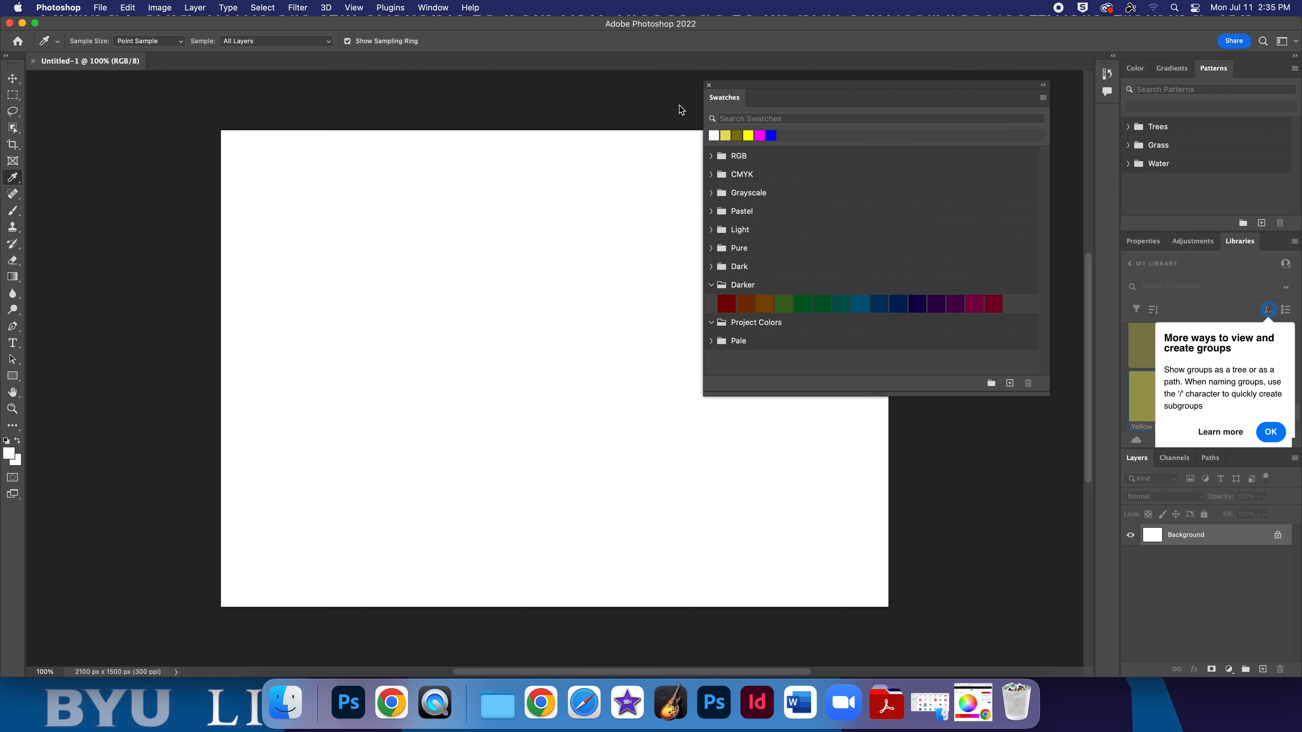
# Step: Close the floating Swatches panel and deny the screen recording request
pyautogui.click(709, 85)
pyautogui.click(703, 88)
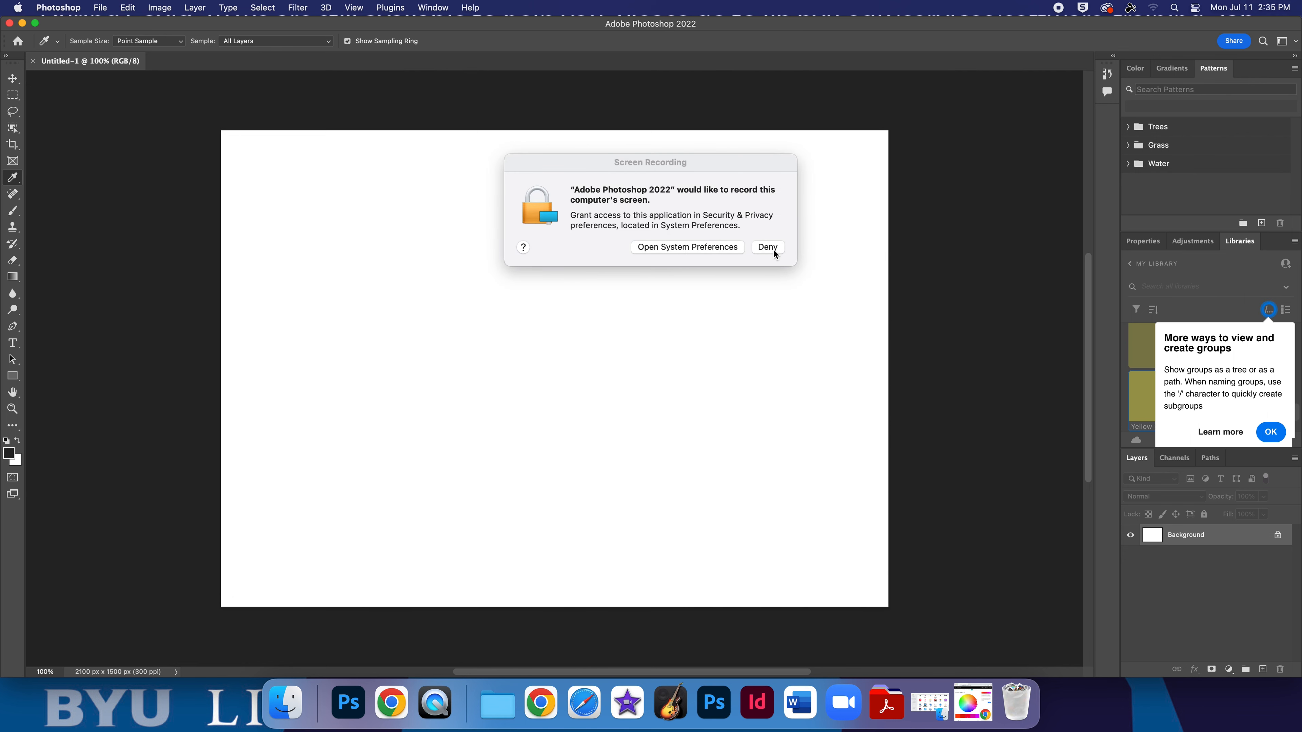
pyautogui.click(767, 248)
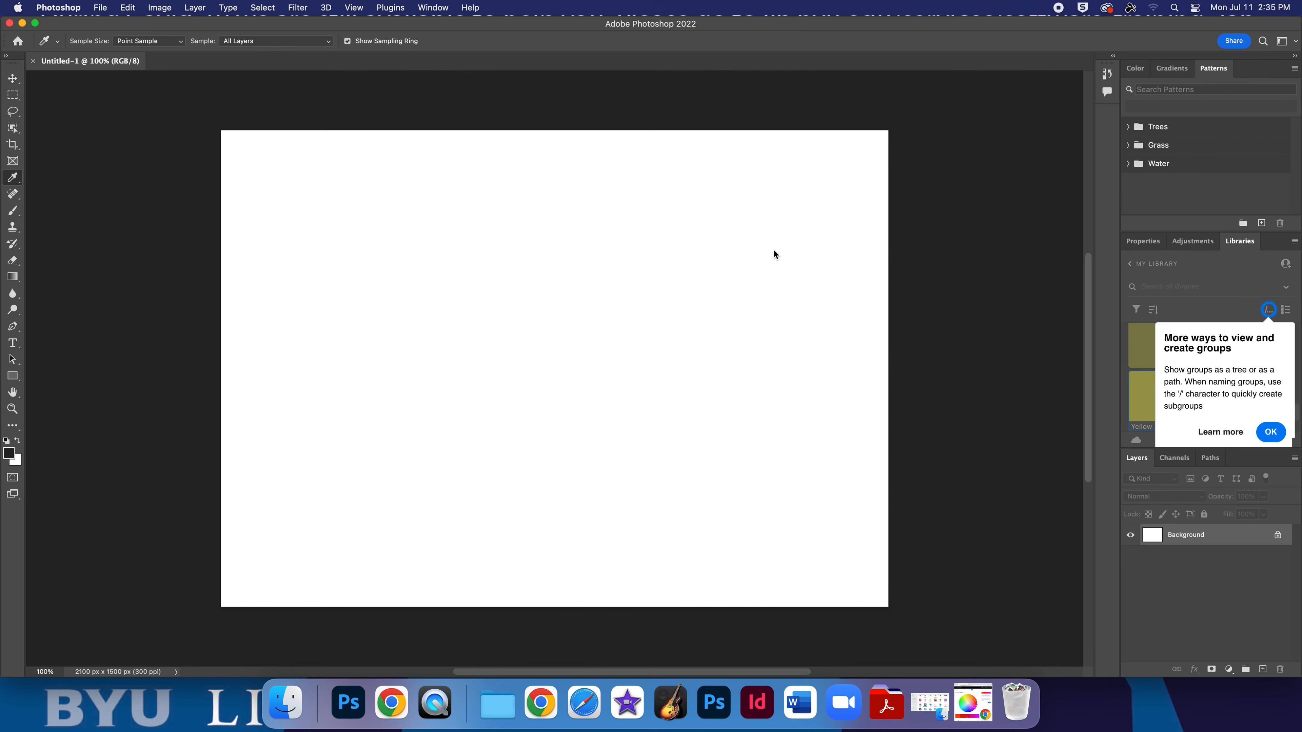
# Step: Fill the canvas with a diagonal dark-to-white linear gradient using the Gradient tool, and dismiss the library groups tip
pyautogui.click(18, 278)
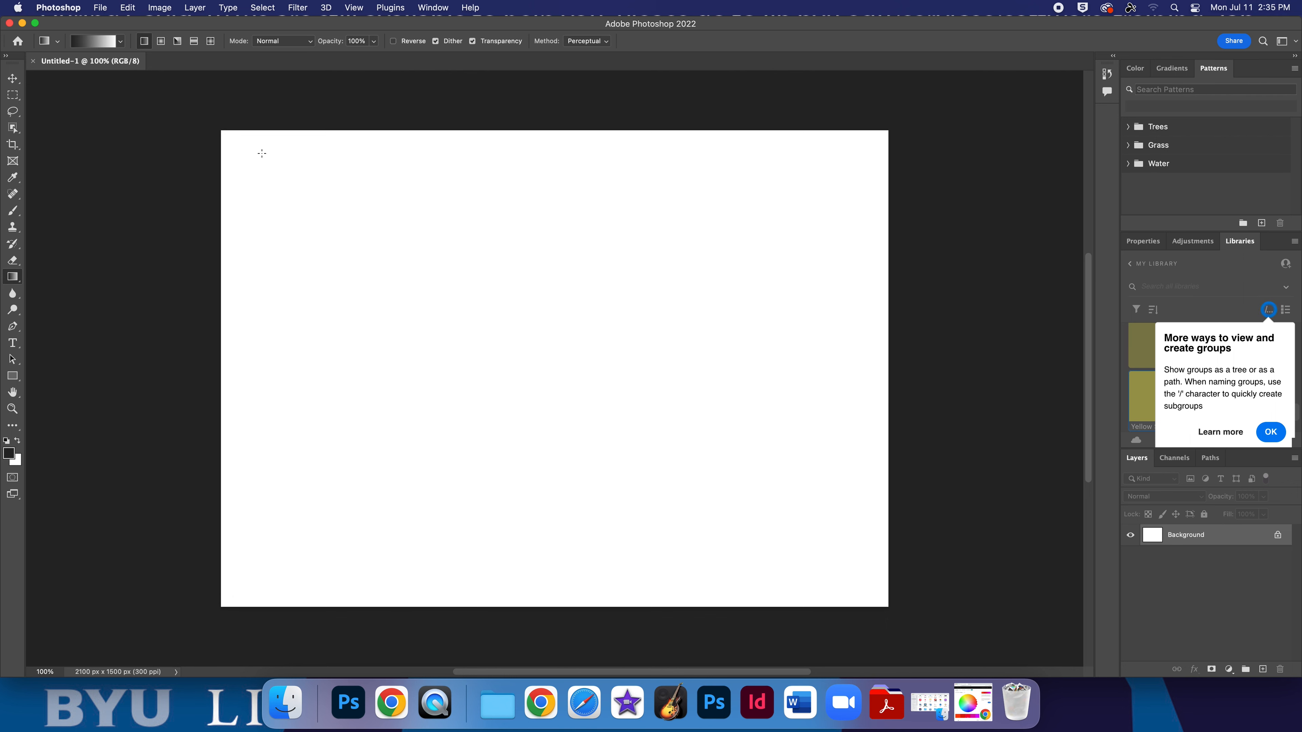
pyautogui.moveTo(241, 150); pyautogui.dragTo(861, 588)
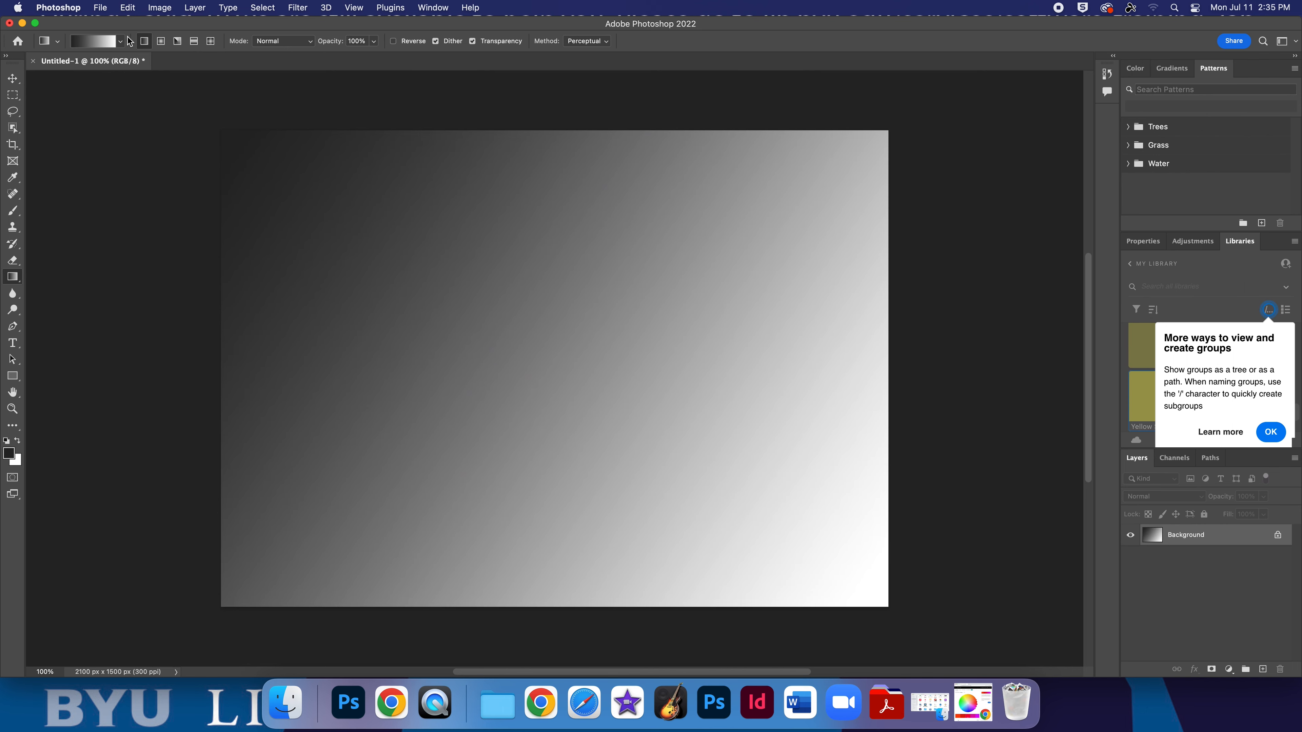
pyautogui.click(1272, 433)
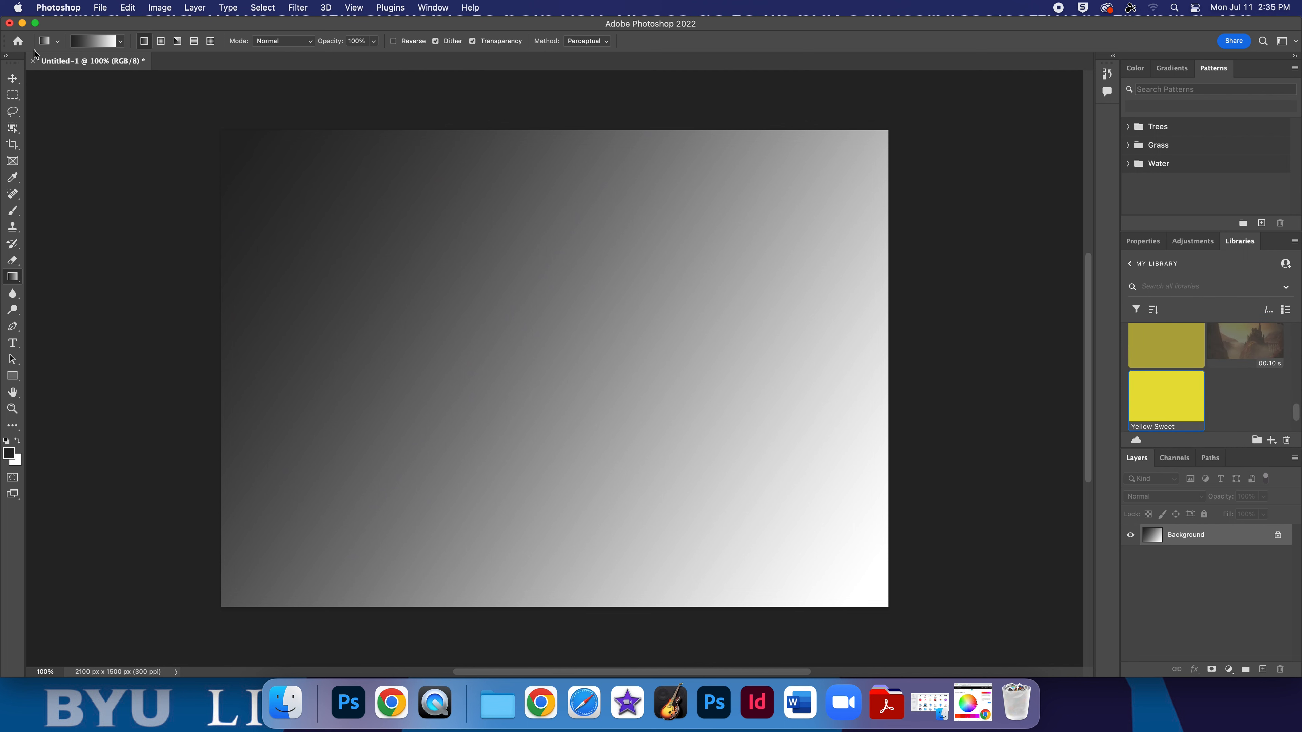
# Step: Choose the cyan-to-magenta preset from the Purples gradients and apply it diagonally across the canvas's upper-left area
pyautogui.click(121, 41)
pyautogui.click(29, 101)
pyautogui.click(64, 120)
pyautogui.moveTo(244, 143); pyautogui.dragTo(448, 280)
# Step: Open the Gradient Editor and load the Pink_12 preset from the Pinks group as the starting gradient
pyautogui.click(121, 41)
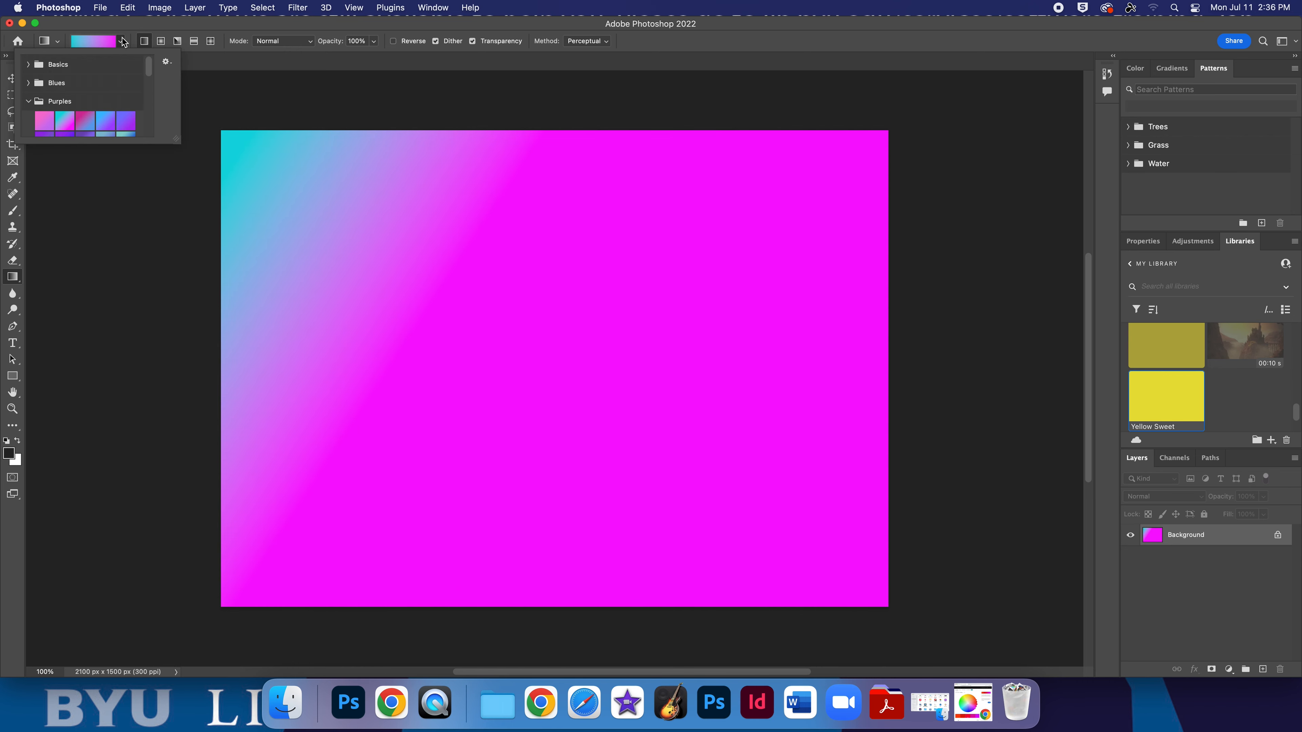
pyautogui.click(164, 59)
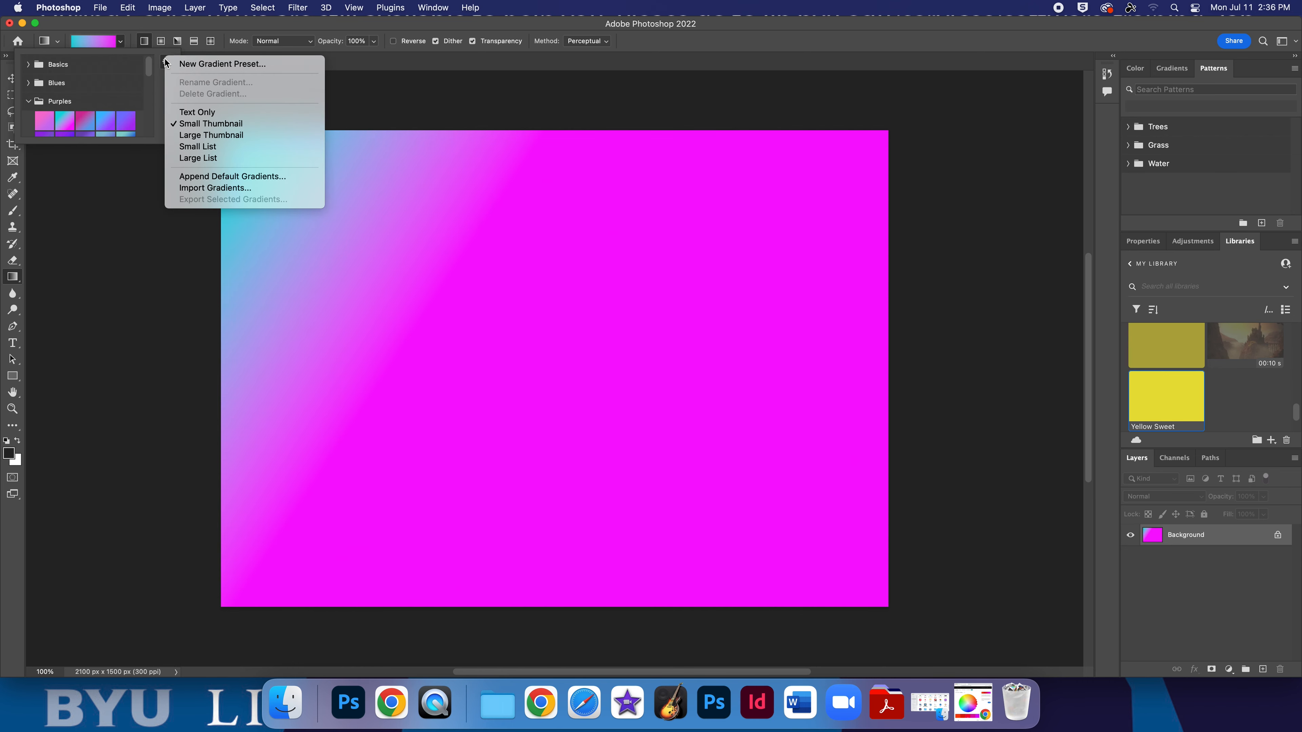
pyautogui.click(198, 64)
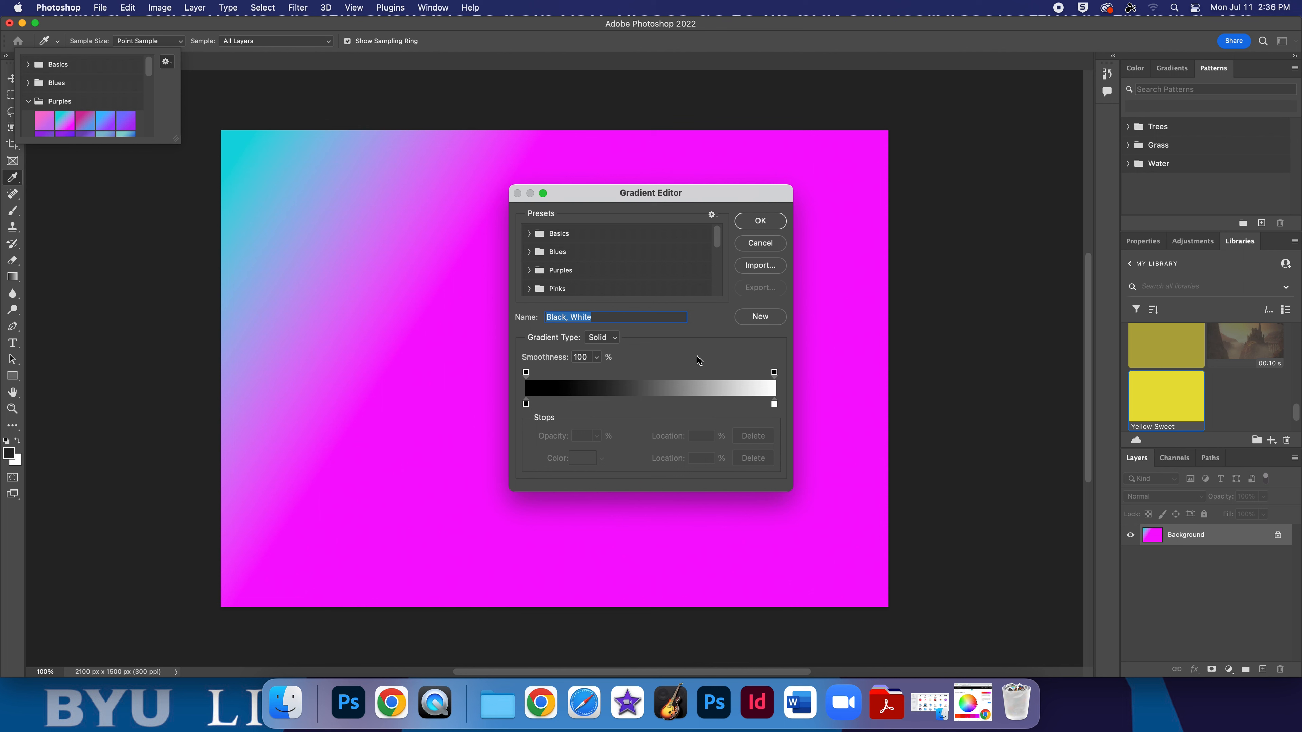
pyautogui.click(531, 291)
pyautogui.click(606, 257)
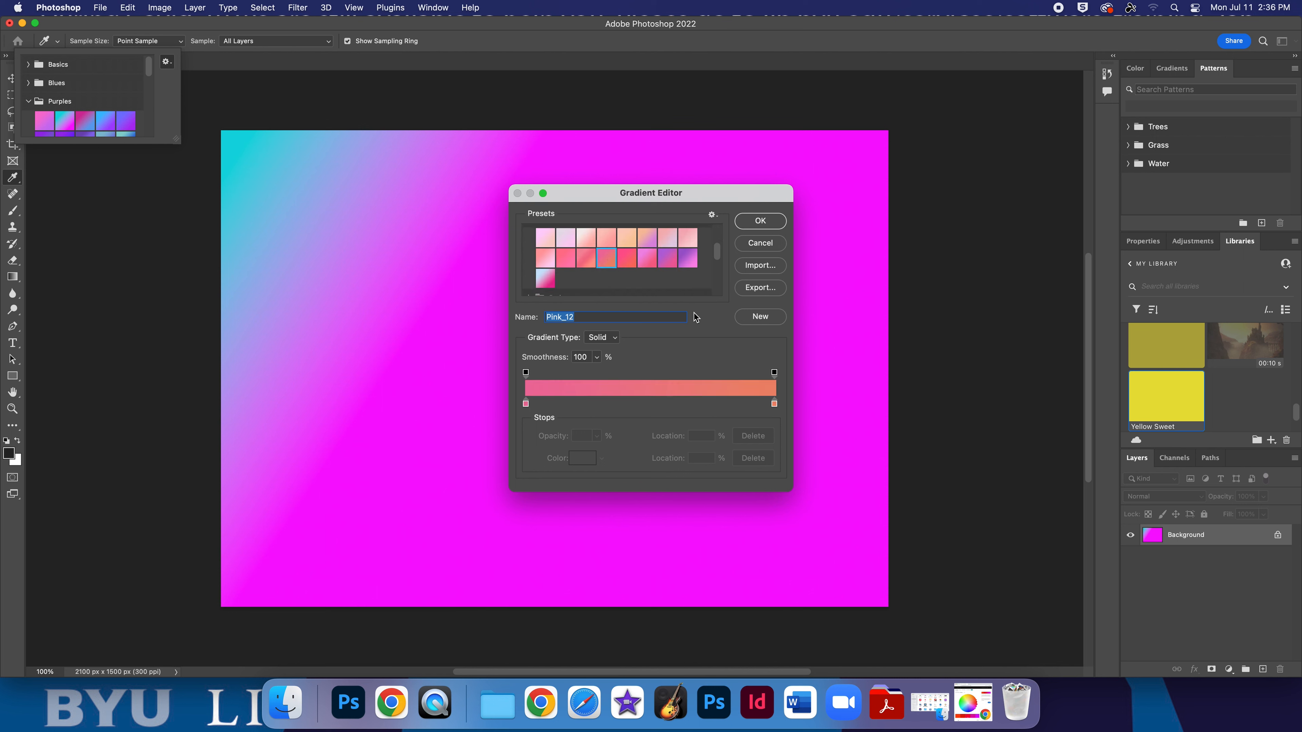
# Step: Change the gradient's start stop color to d4628e and its end stop to a lighter orange
pyautogui.doubleClick(525, 404)
pyautogui.click(578, 288)
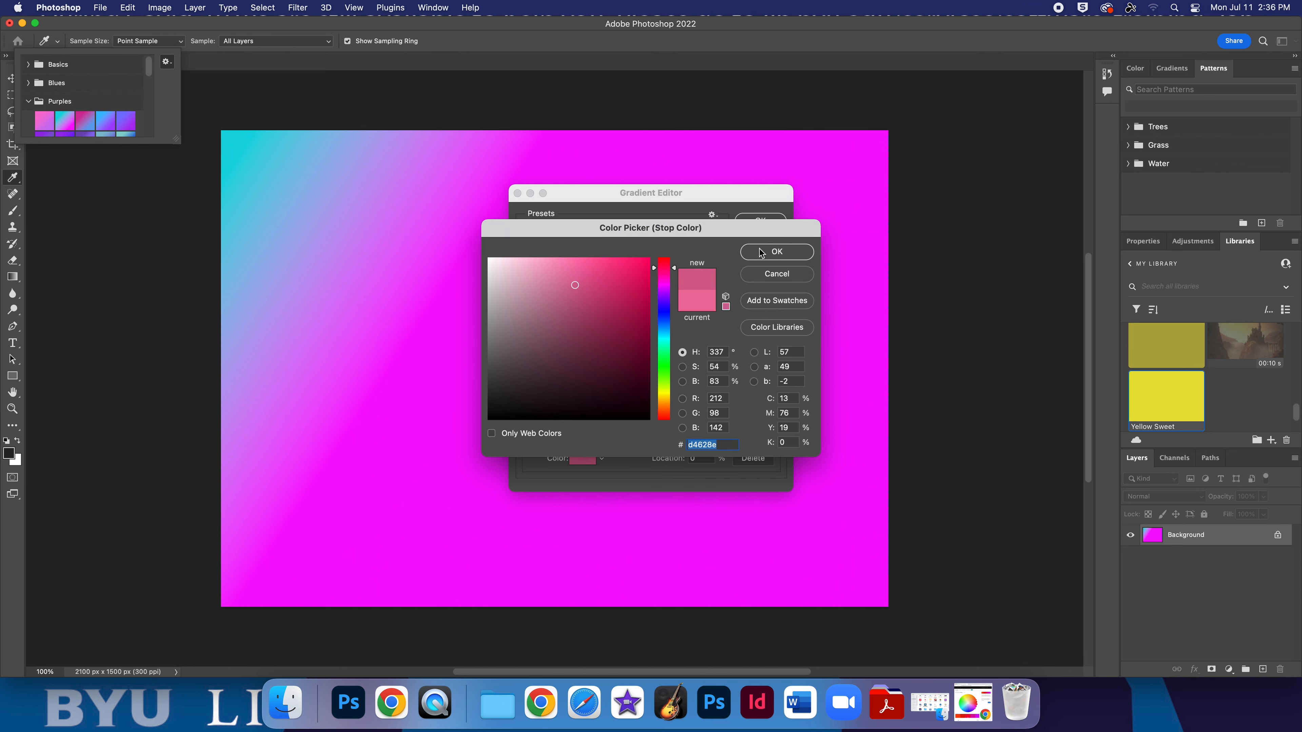
pyautogui.click(777, 251)
pyautogui.doubleClick(774, 404)
pyautogui.click(561, 270)
pyautogui.click(767, 255)
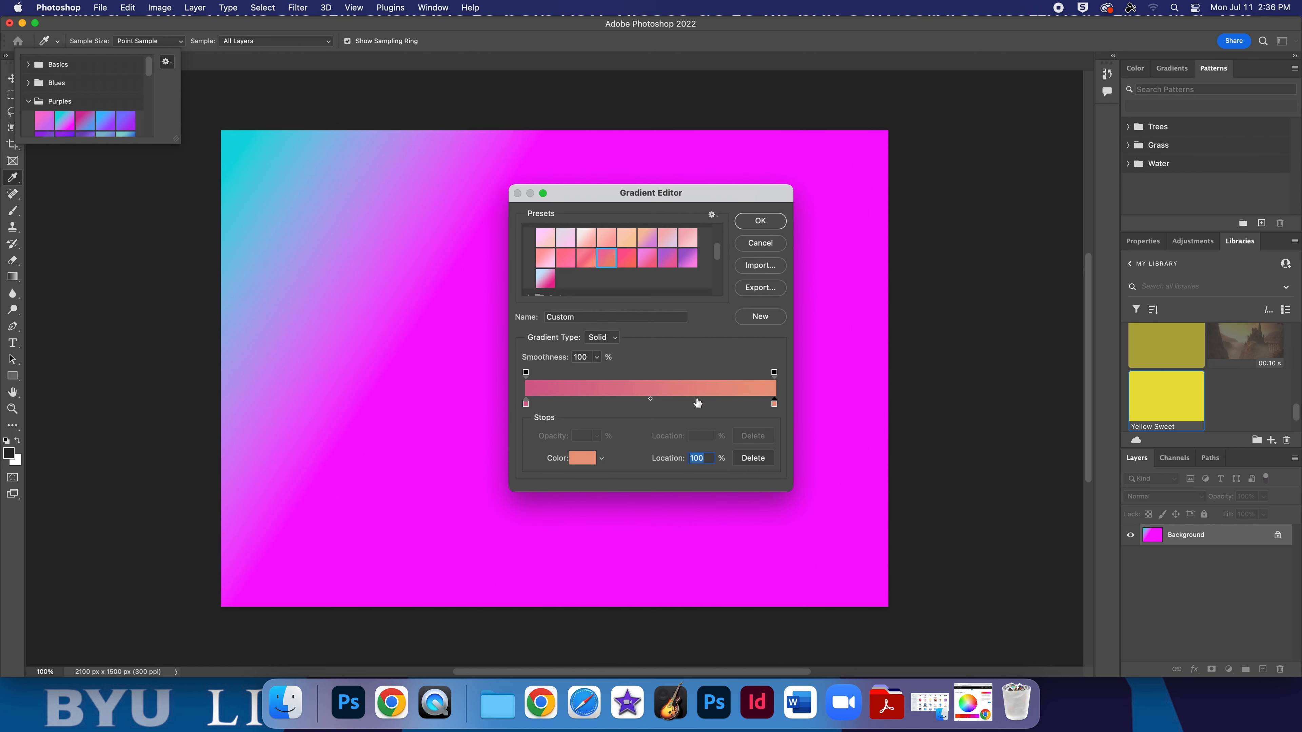
# Step: Add two intermediate orange color stops, positioning one at 51%, and save the gradient as a new preset
pyautogui.click(618, 404)
pyautogui.click(681, 404)
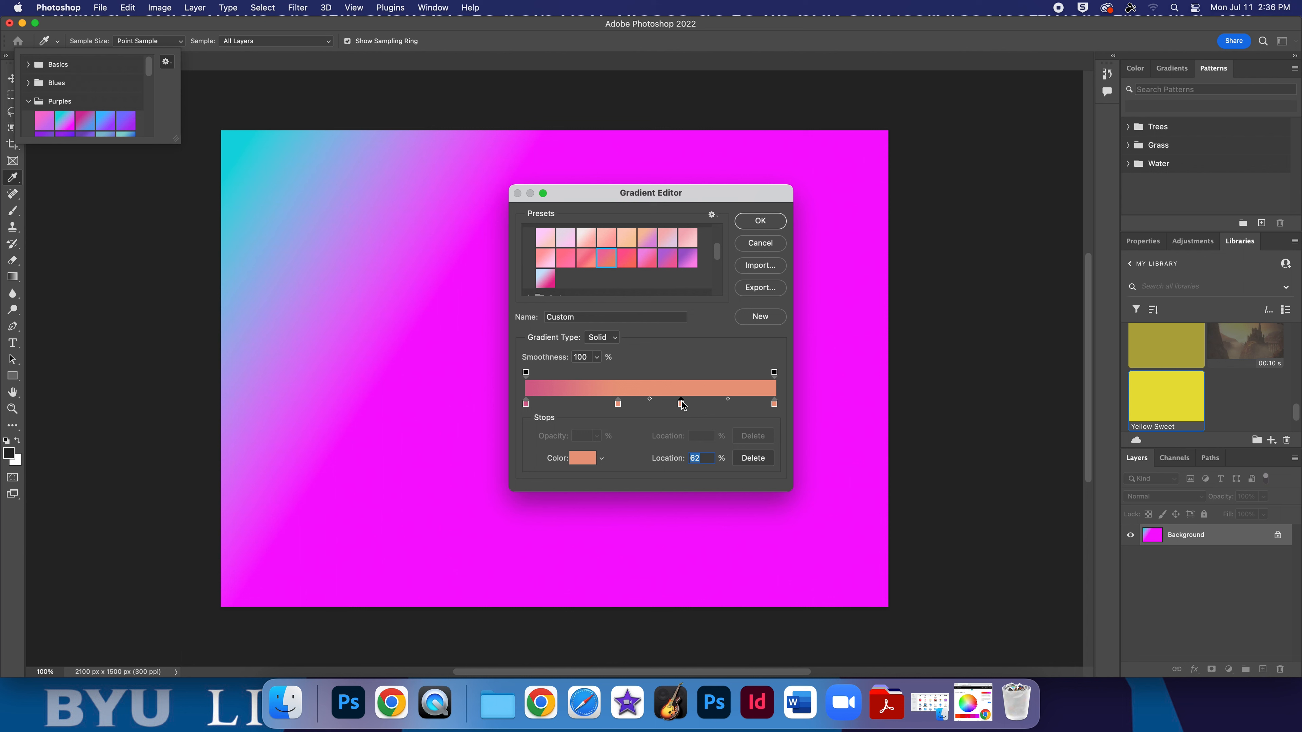
pyautogui.moveTo(681, 406); pyautogui.dragTo(653, 406)
pyautogui.click(778, 315)
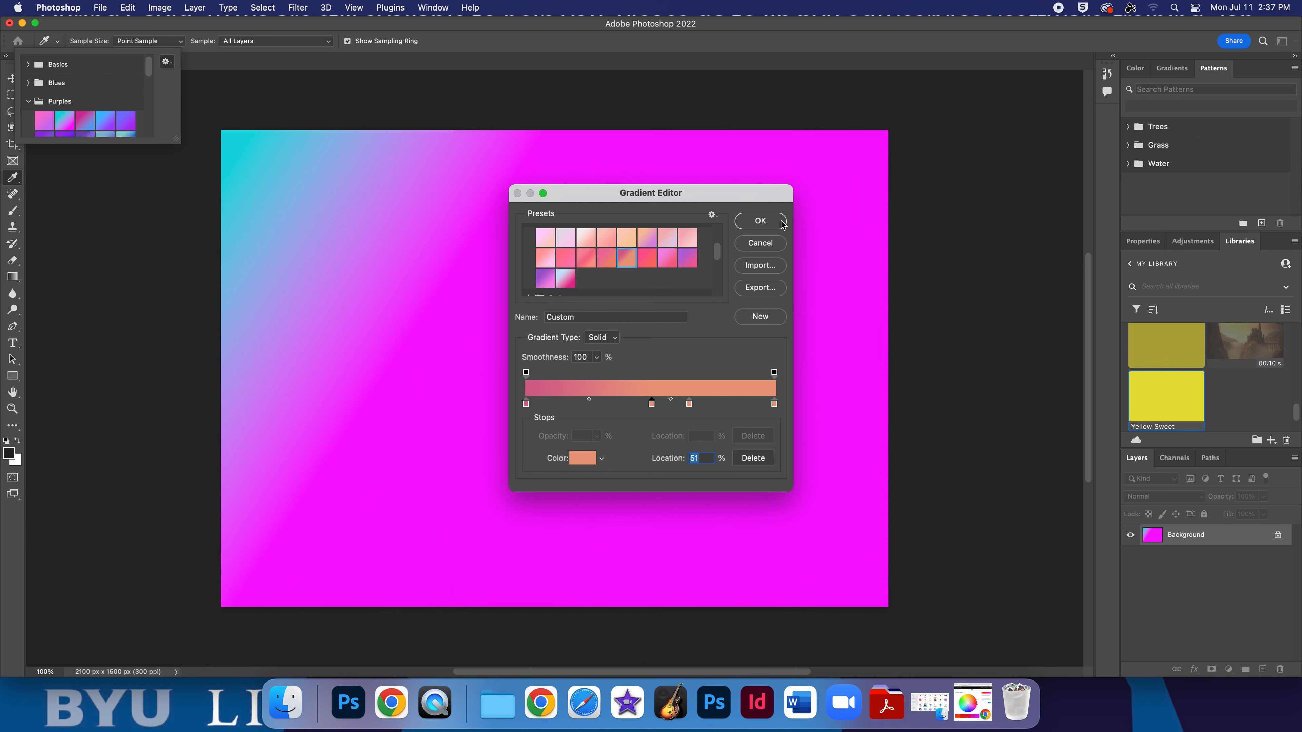
pyautogui.click(760, 221)
# Step: Choose the new custom pink-to-orange preset from the Pinks group and apply it diagonally across the canvas as a linear gradient
pyautogui.click(29, 101)
pyautogui.click(29, 119)
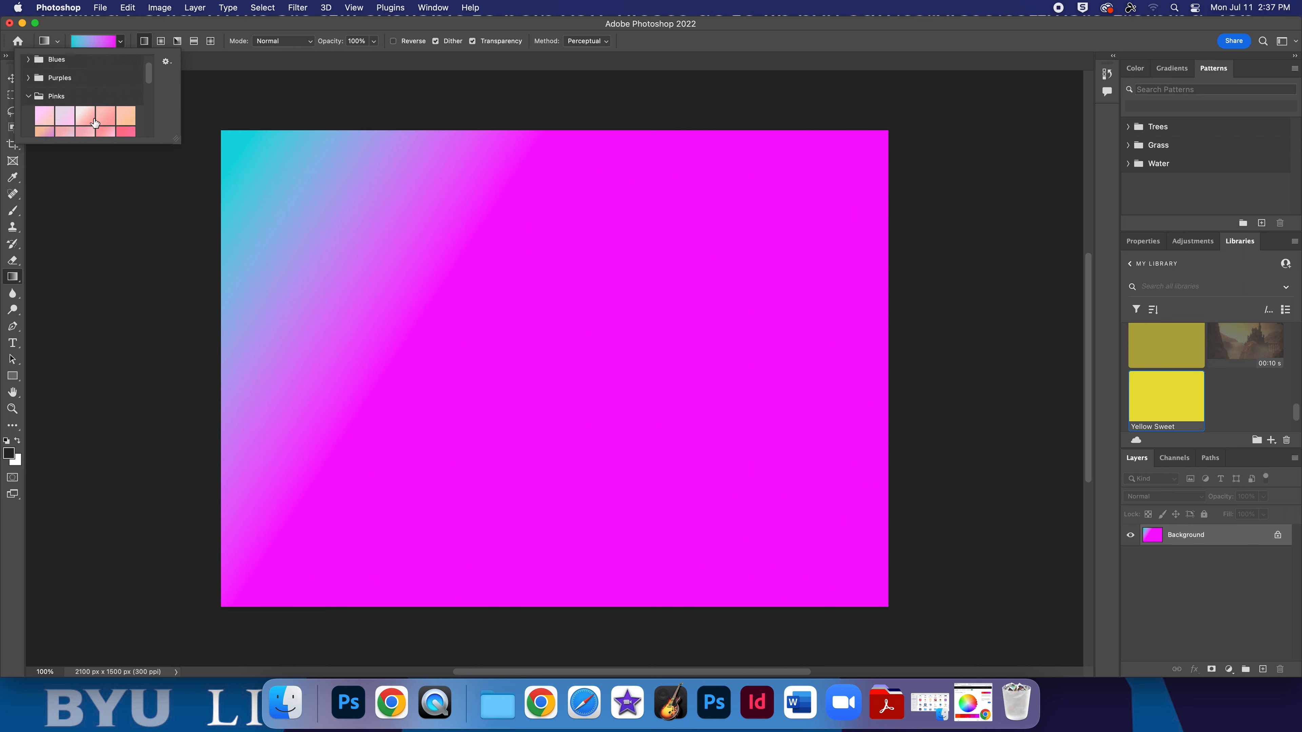
pyautogui.scroll(-3, 95, 122)
pyautogui.click(89, 98)
pyautogui.click(73, 102)
pyautogui.click(84, 102)
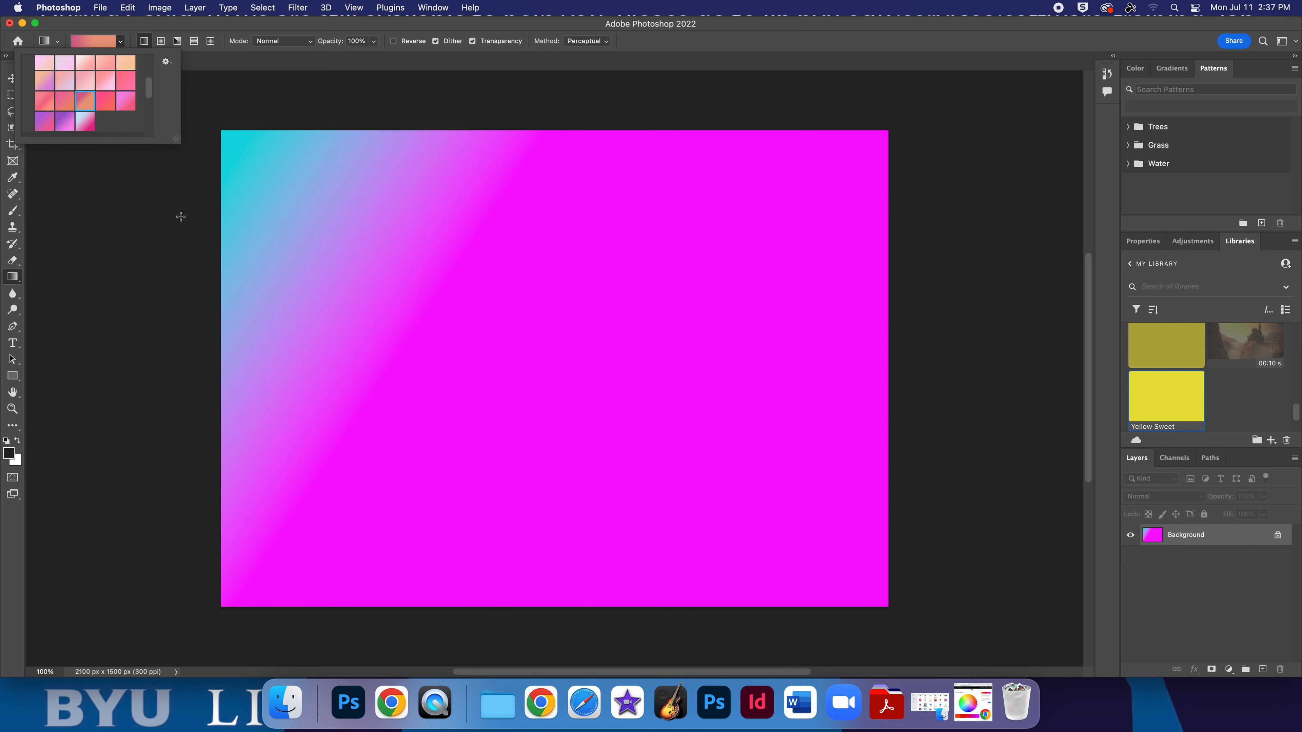
pyautogui.moveTo(260, 161); pyautogui.dragTo(637, 450)
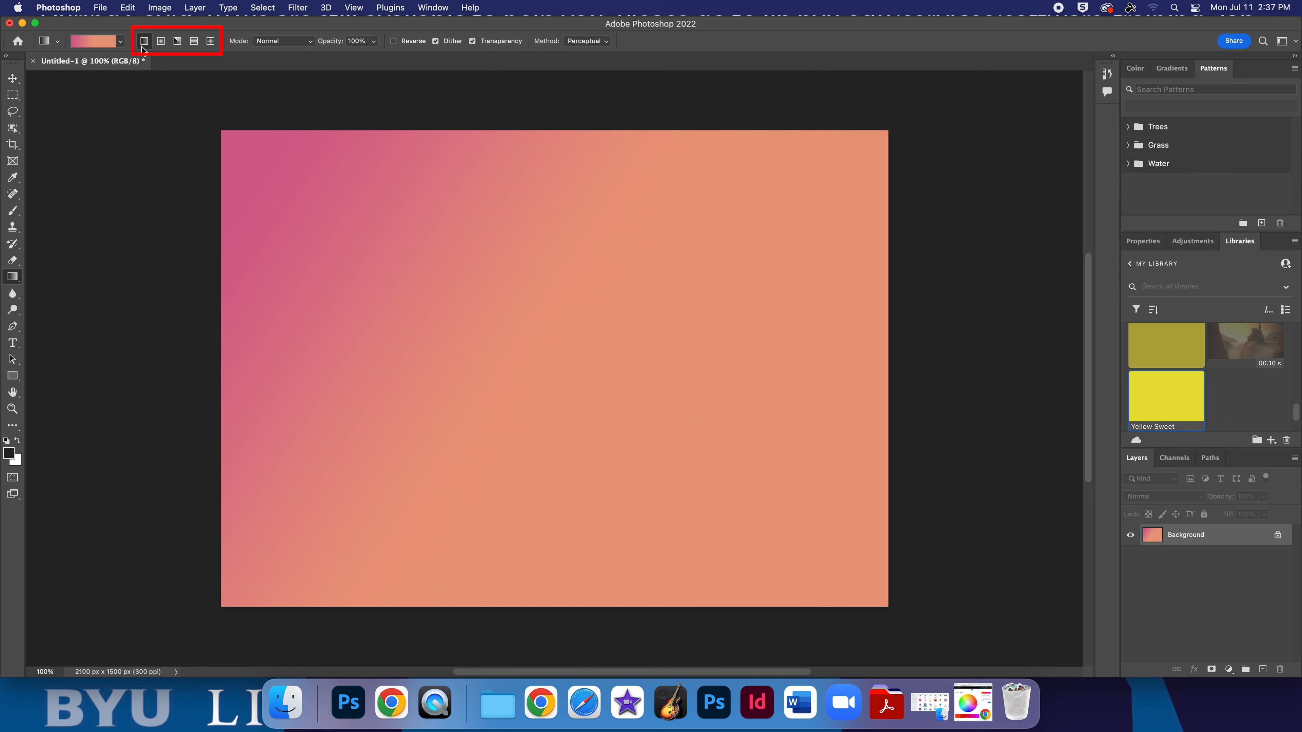
# Step: Apply the pink-to-orange gradient to the canvas in the Radial style and again in the Angle style
pyautogui.click(161, 42)
pyautogui.moveTo(468, 282); pyautogui.dragTo(842, 385)
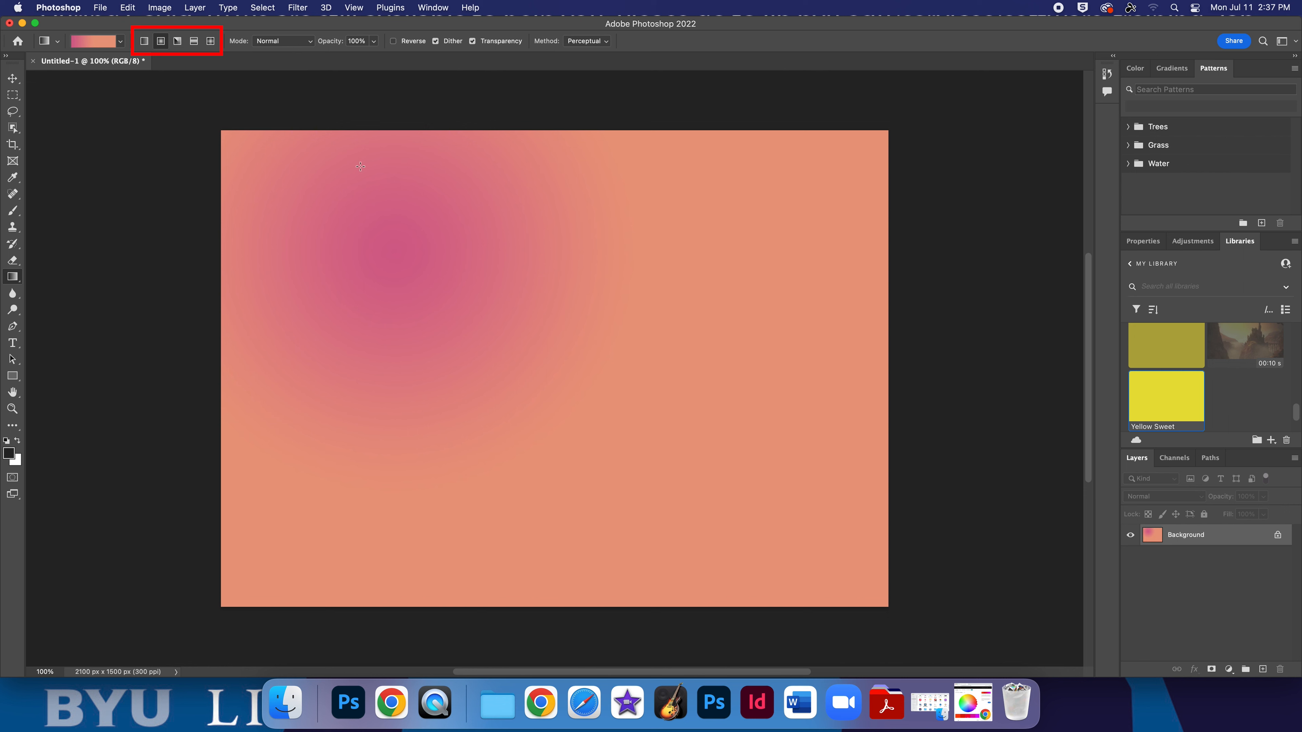
pyautogui.click(177, 41)
pyautogui.moveTo(628, 280); pyautogui.dragTo(779, 204)
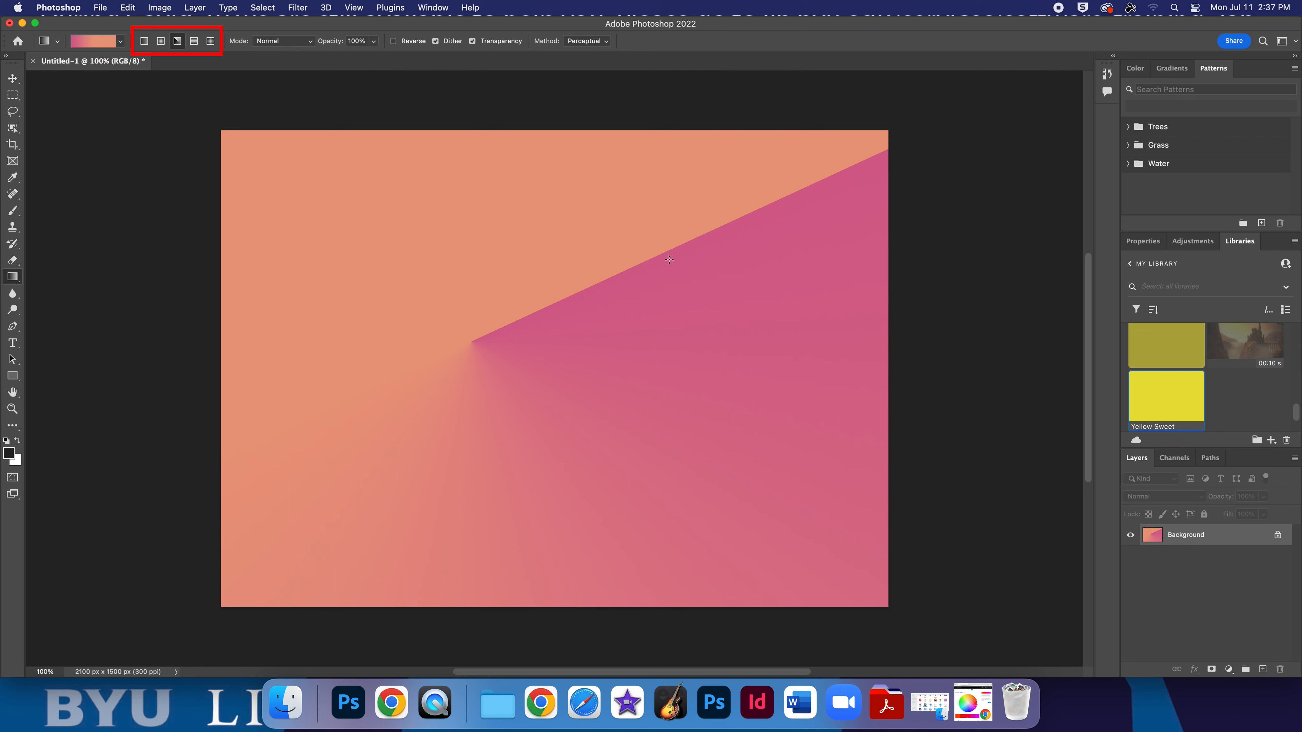
# Step: Apply the pink-to-orange gradient in the Diamond style, starting left of the canvas center
pyautogui.click(210, 41)
pyautogui.moveTo(463, 354); pyautogui.dragTo(693, 213)
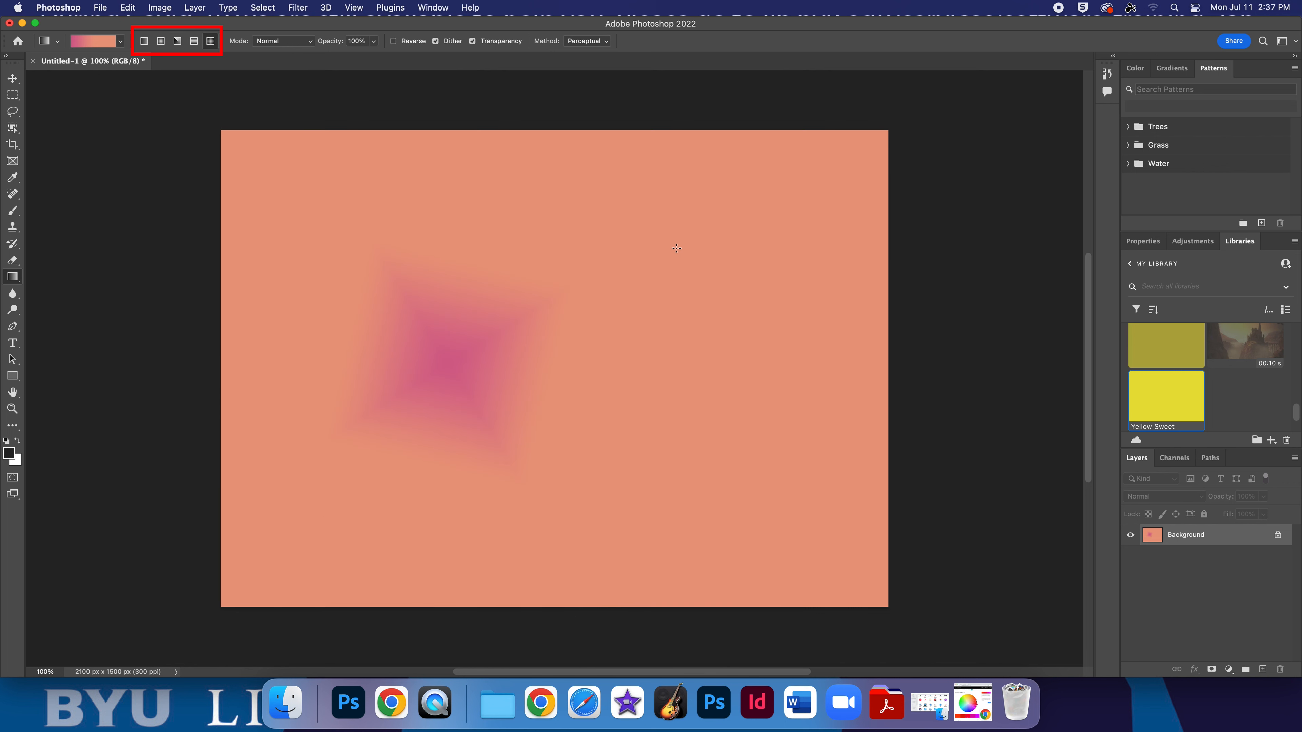